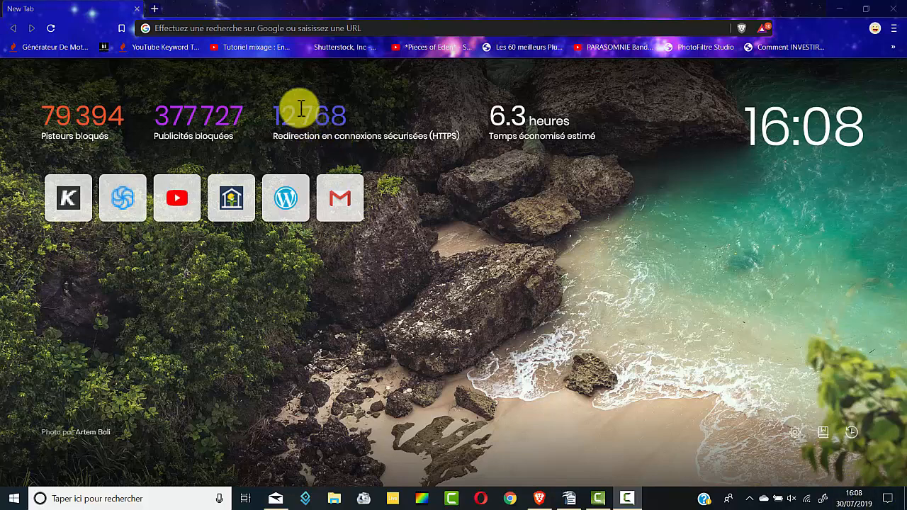
# - Search the web for "canva ebook", open Canva's French e-book creation page and start a new e-book design
pyautogui.click(209, 29)
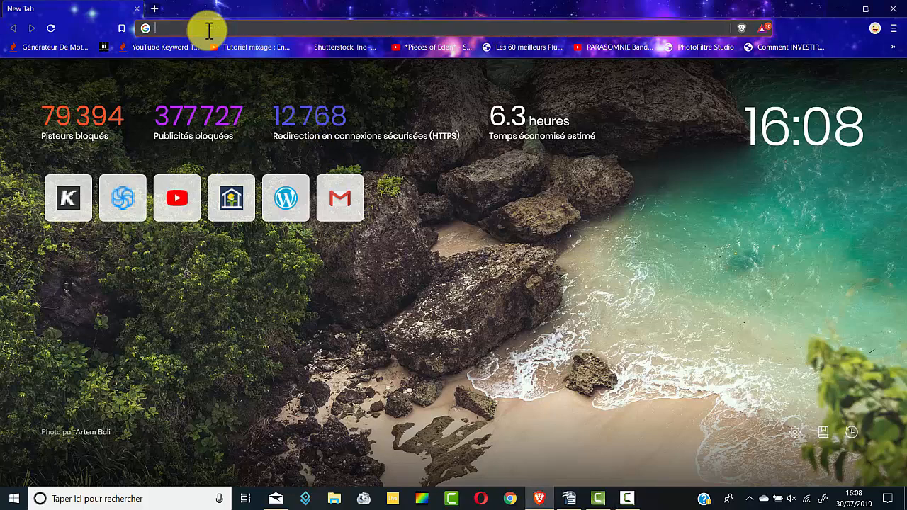
pyautogui.write('canva ebook')
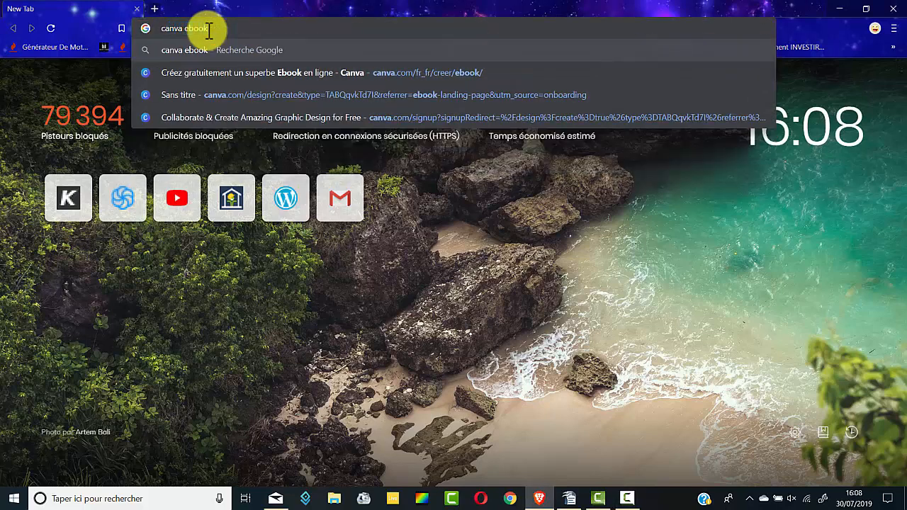
pyautogui.press('Return')
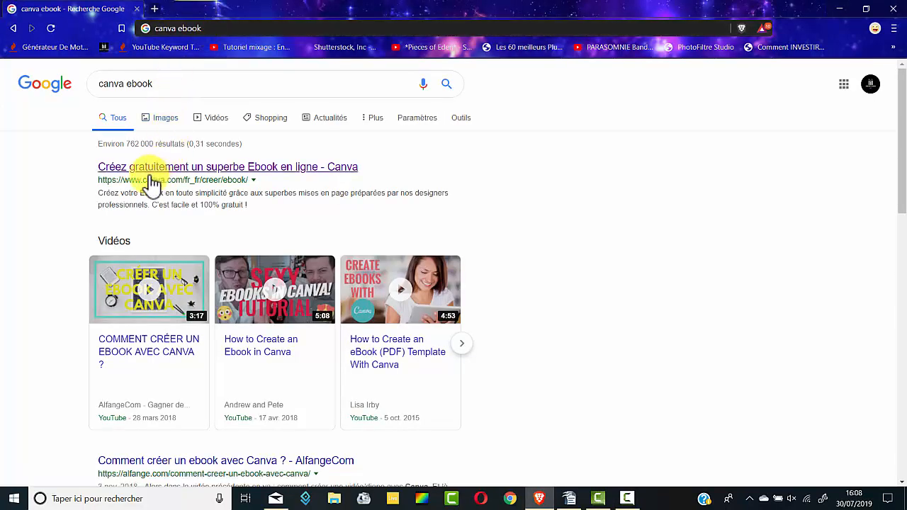
pyautogui.click(122, 170)
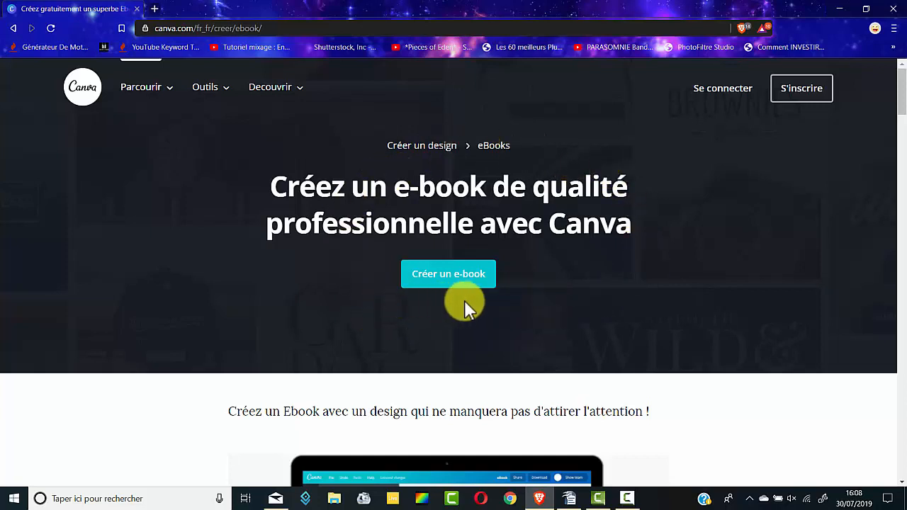
pyautogui.click(451, 280)
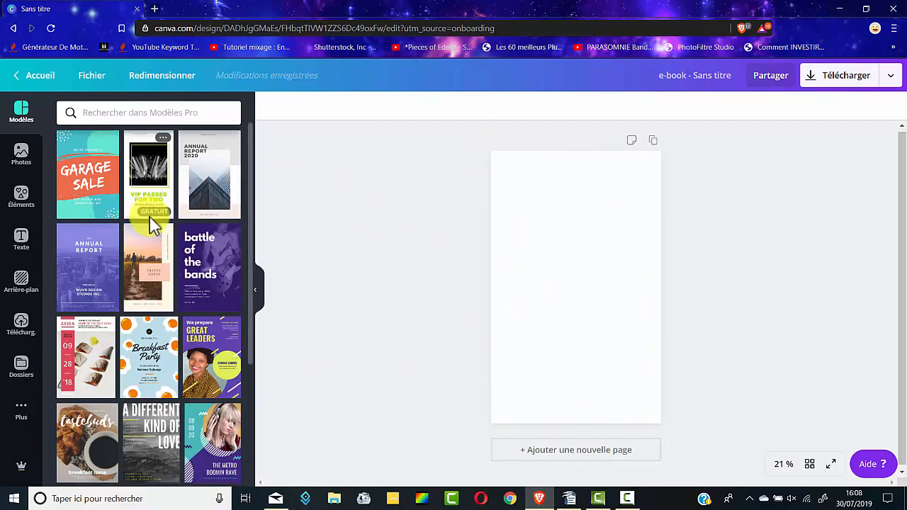
# - Apply the "Annual Report 2020" template with the grey building photo to the blank page as the cover
pyautogui.scroll(-10, 146, 226)
pyautogui.scroll(-3, 152, 226)
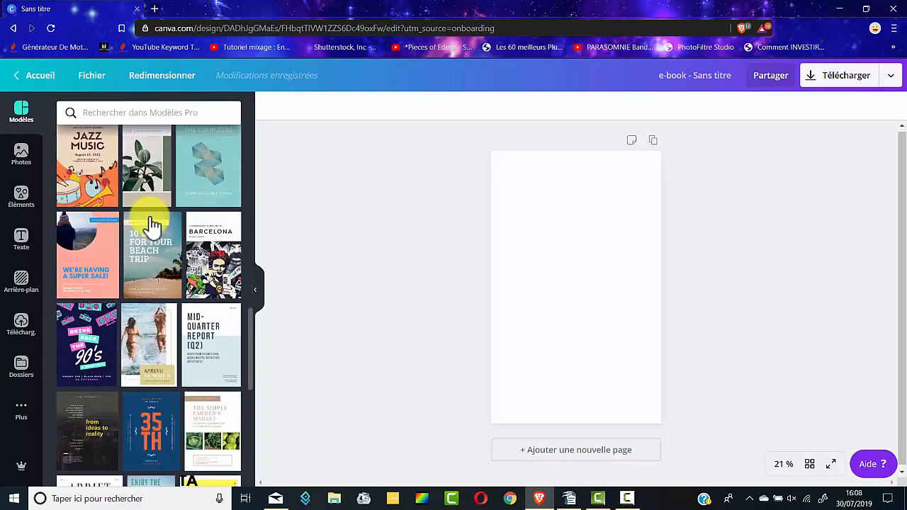
pyautogui.scroll(-3, 152, 225)
pyautogui.scroll(6, 158, 370)
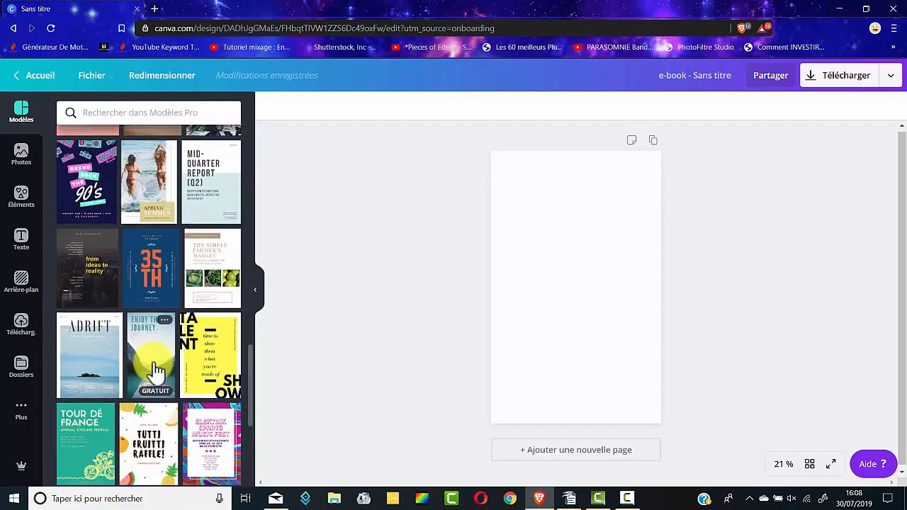
pyautogui.scroll(3, 157, 371)
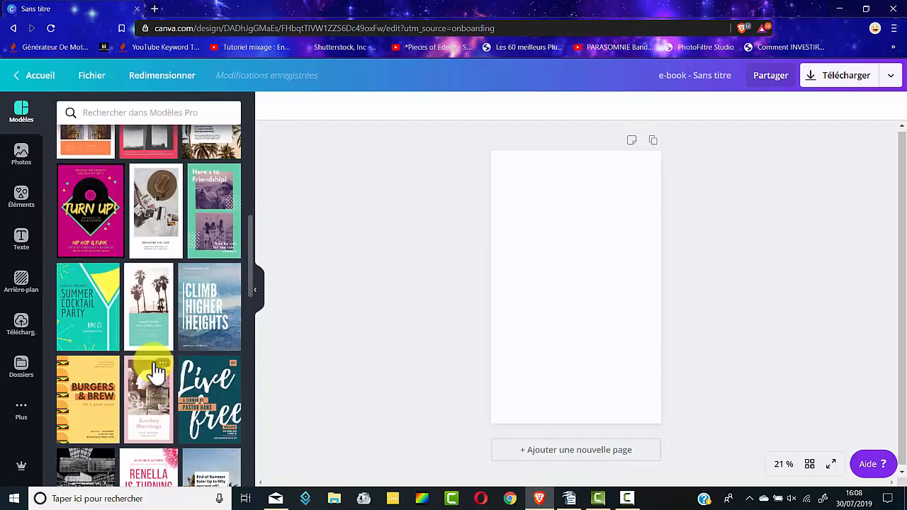
pyautogui.scroll(3, 156, 372)
pyautogui.scroll(2, 150, 360)
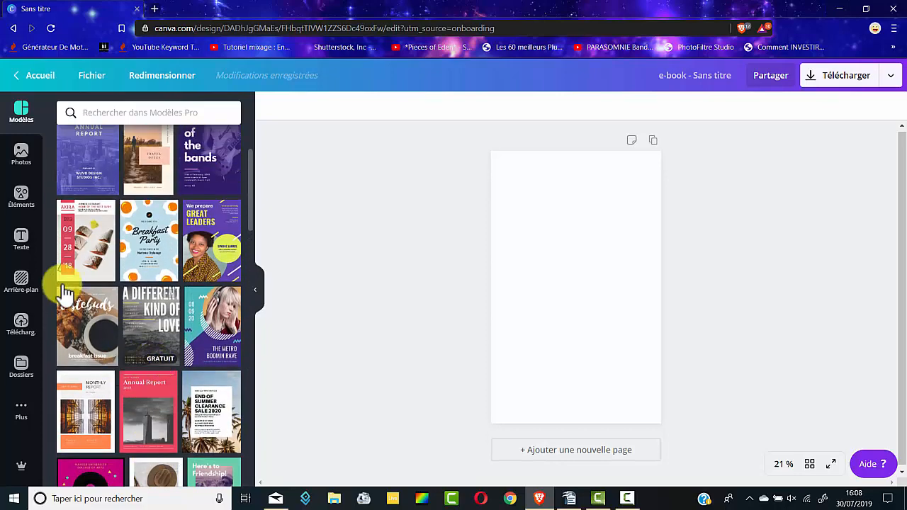
pyautogui.scroll(2, 151, 360)
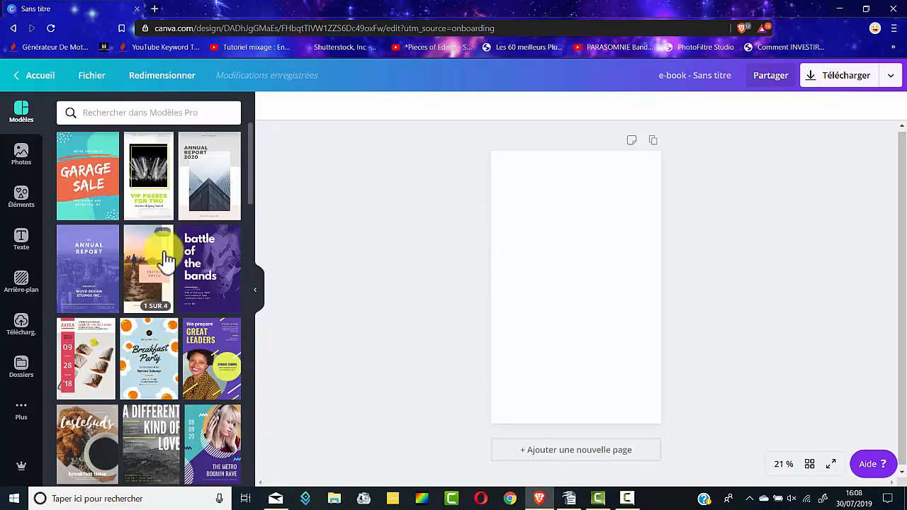
pyautogui.moveTo(210, 182); pyautogui.dragTo(577, 276)
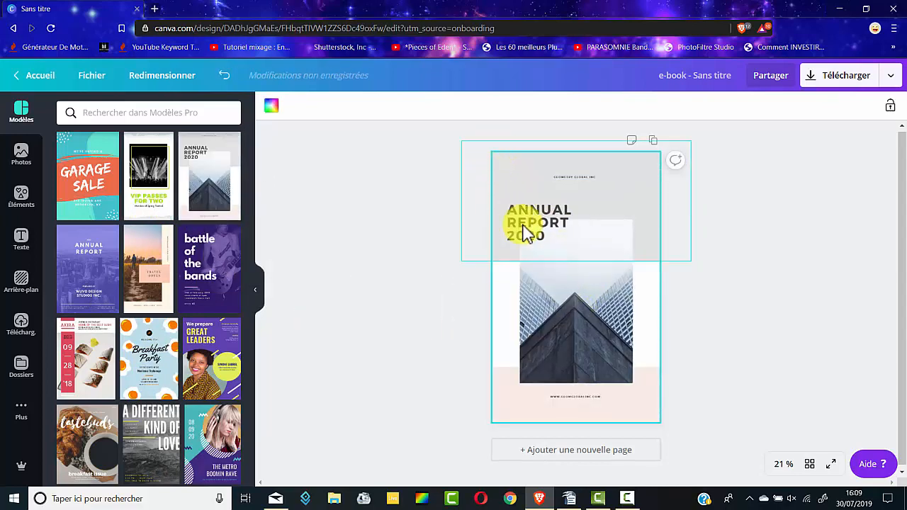
pyautogui.click(718, 249)
# - Replace the cover title with "LE TITRE DE MON EBOOK"
pyautogui.click(551, 224)
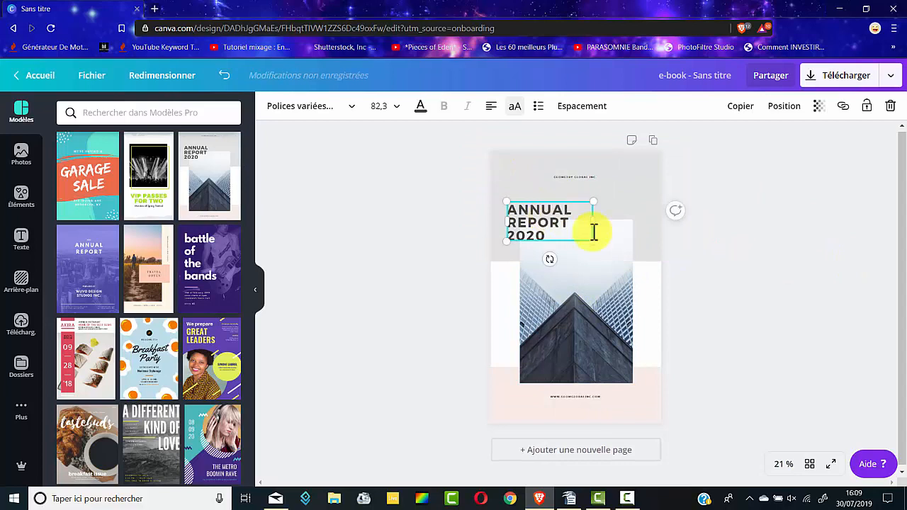
pyautogui.doubleClick(563, 223)
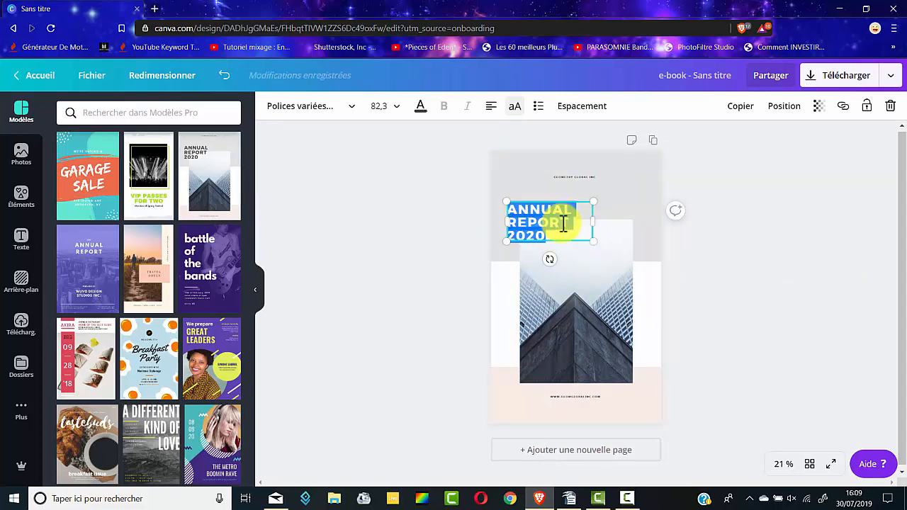
pyautogui.press('BackSpace')
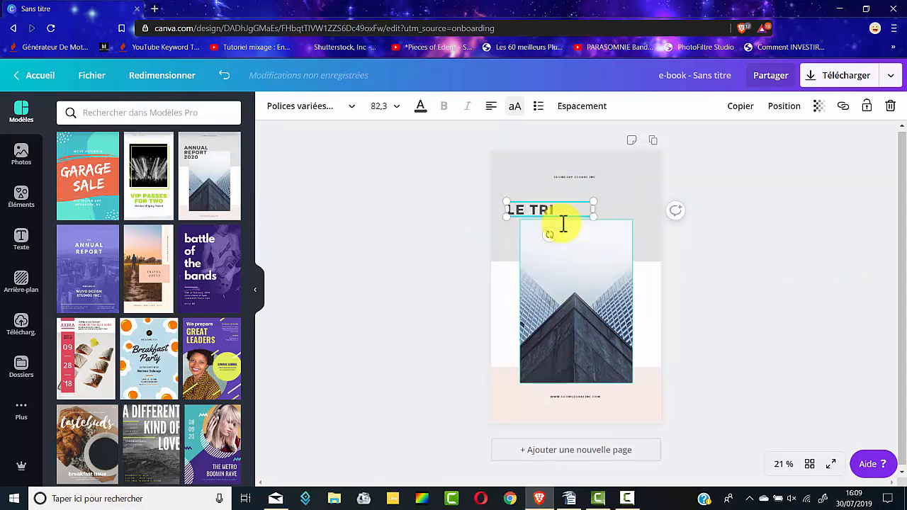
pyautogui.write('LE TITRE DE')
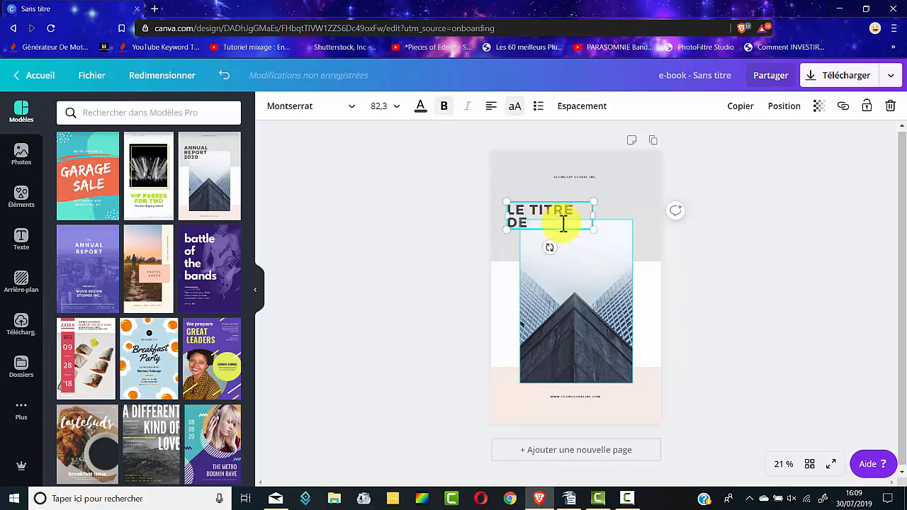
pyautogui.write(' MON EBOOK')
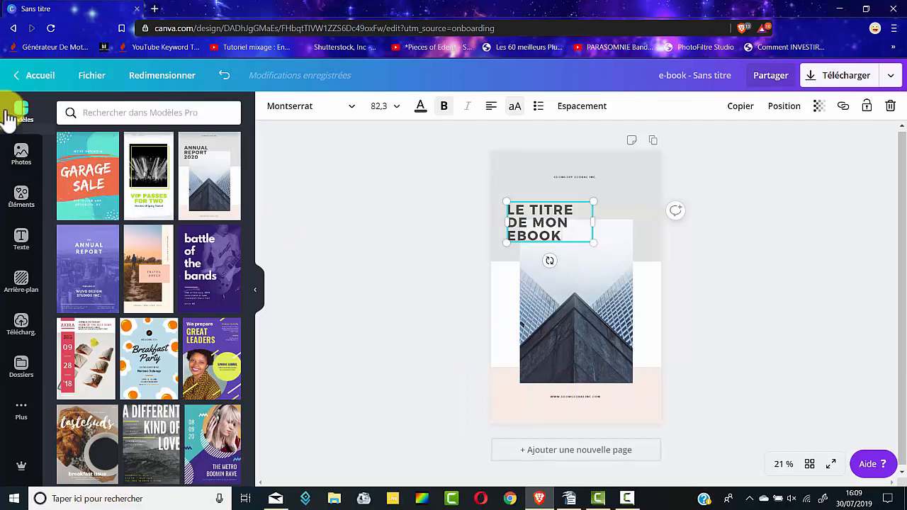
# - Look through the available photos, elements, text styles, backgrounds and uploads for the design
pyautogui.click(23, 156)
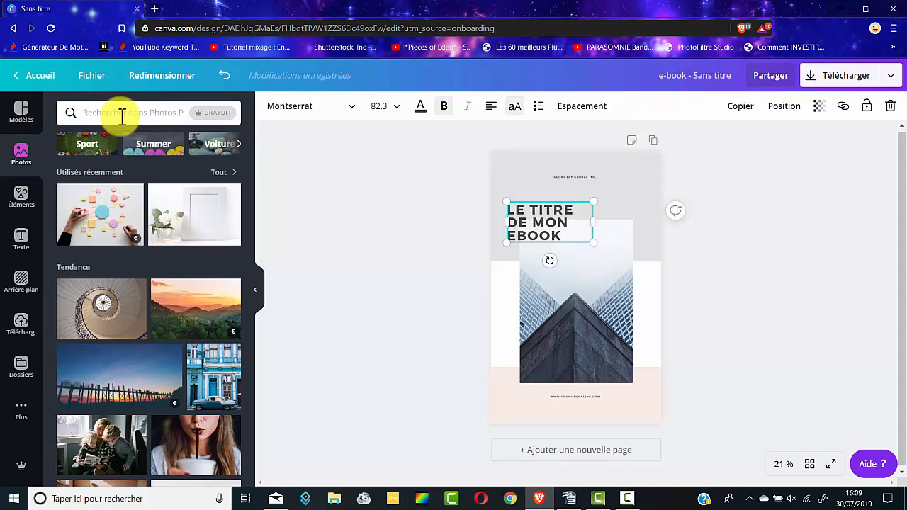
pyautogui.click(23, 200)
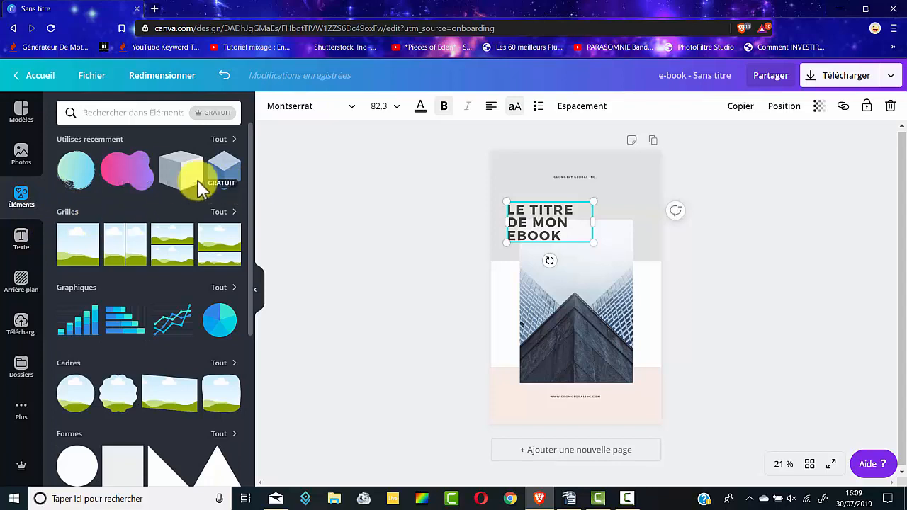
pyautogui.scroll(-5, 191, 177)
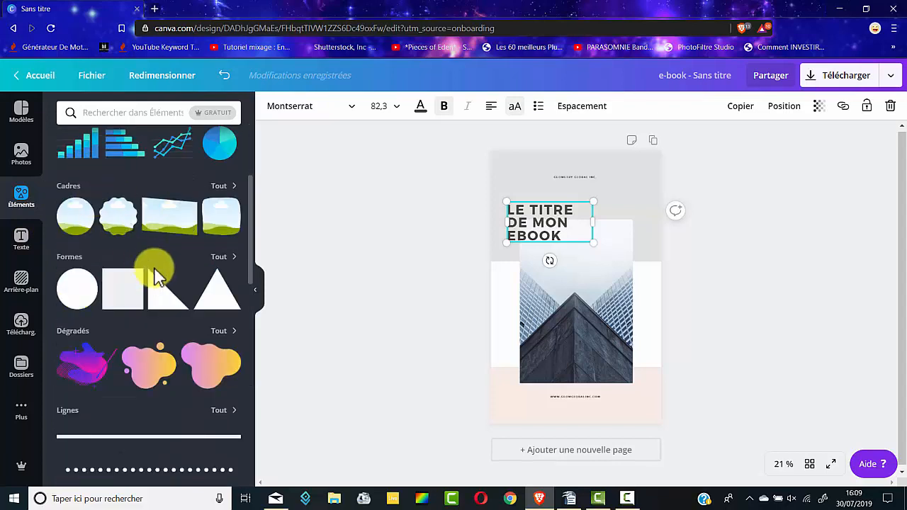
pyautogui.click(26, 250)
pyautogui.scroll(-10, 138, 243)
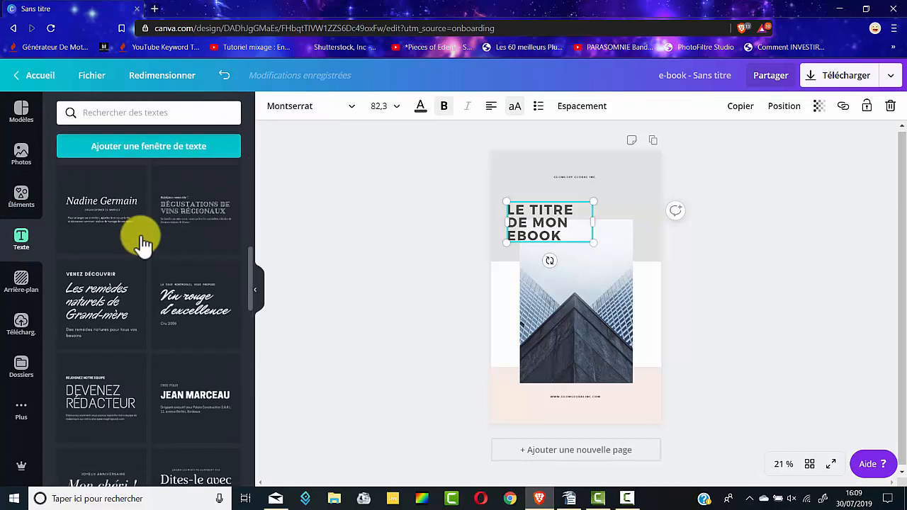
pyautogui.scroll(-8, 142, 244)
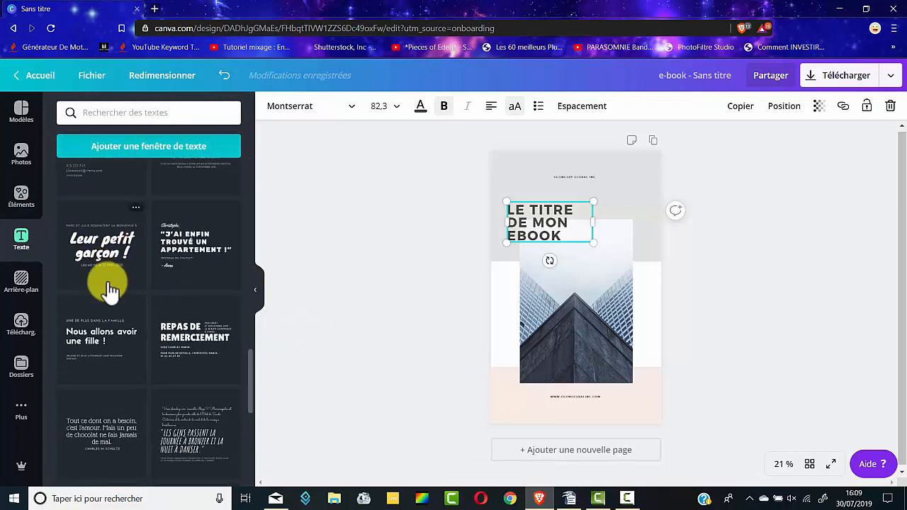
pyautogui.click(22, 280)
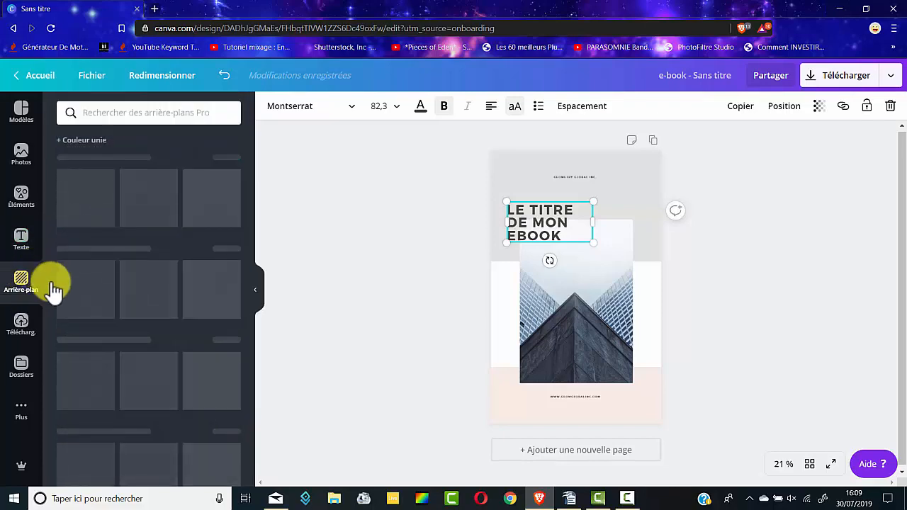
pyautogui.click(21, 321)
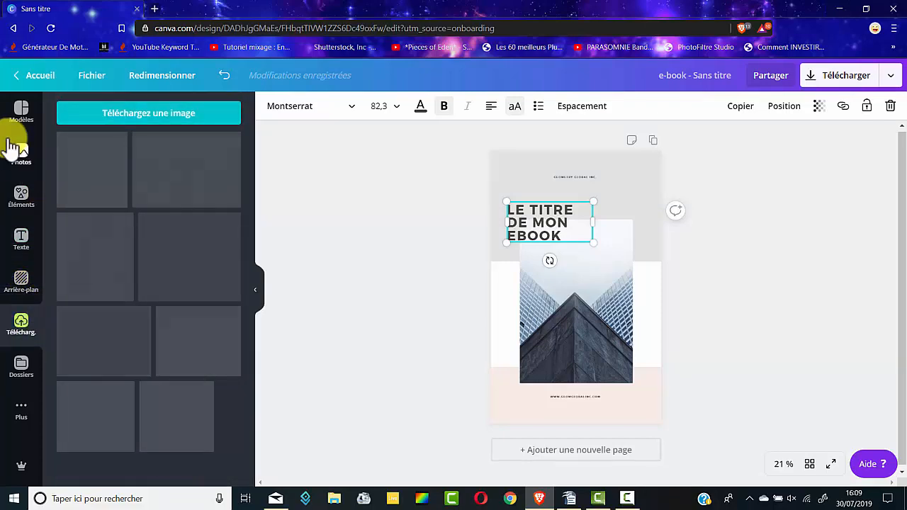
pyautogui.click(23, 163)
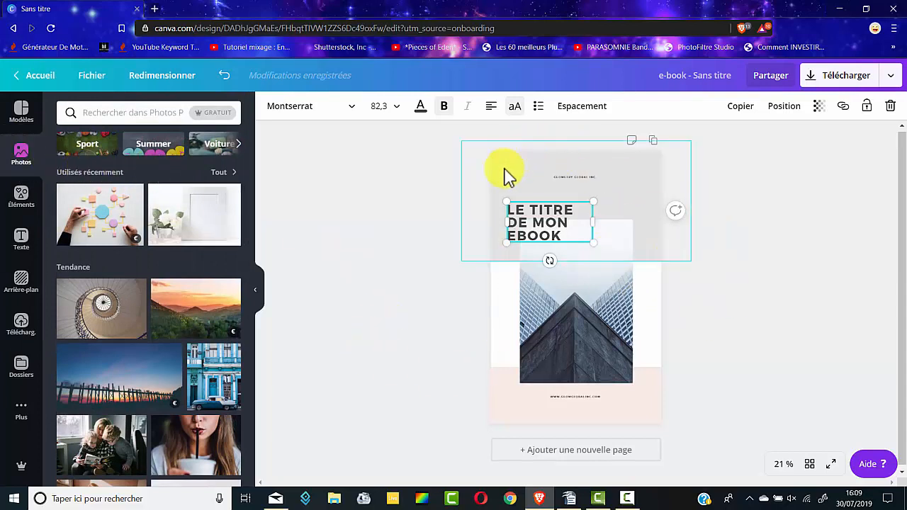
pyautogui.click(765, 287)
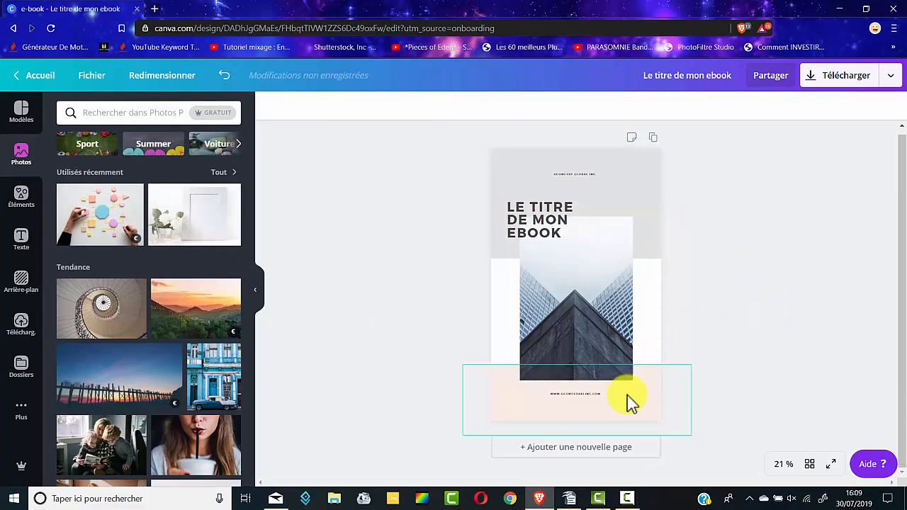
# - Add a blank second page to the e-book, and remove a trial duplicate of it
pyautogui.click(608, 454)
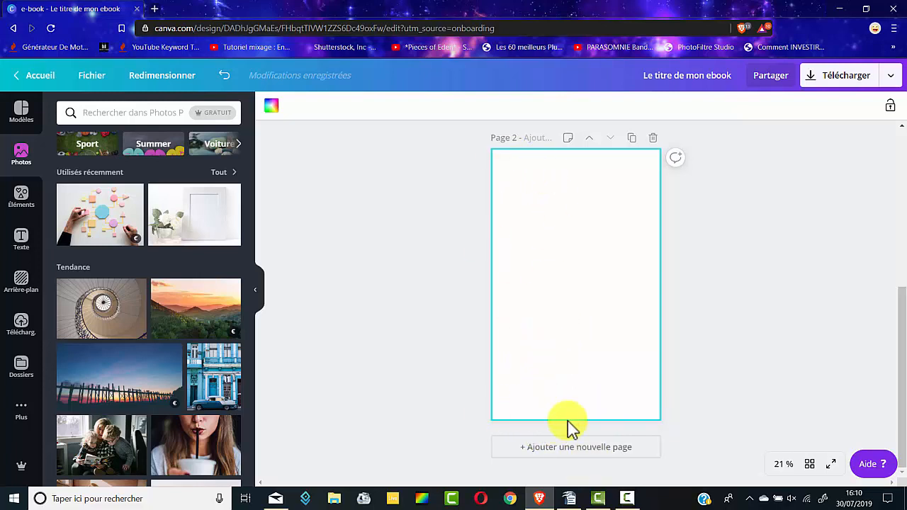
pyautogui.click(632, 138)
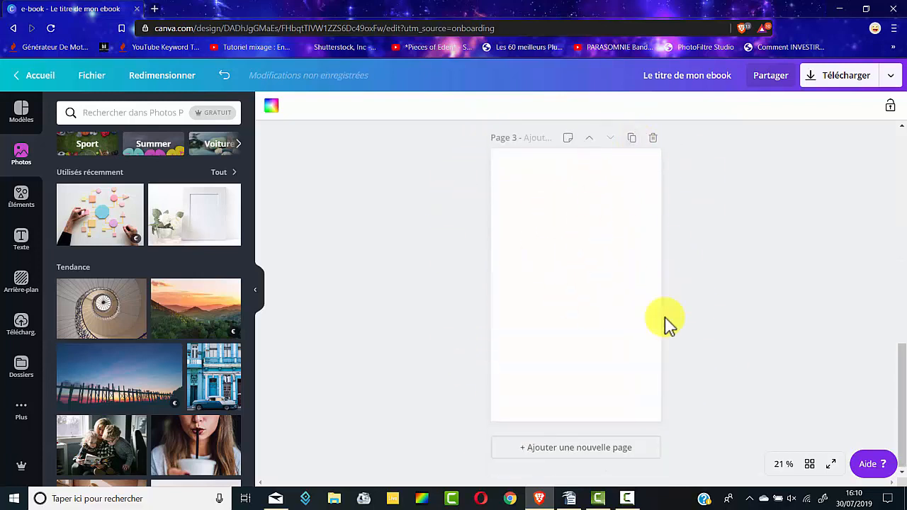
pyautogui.click(653, 139)
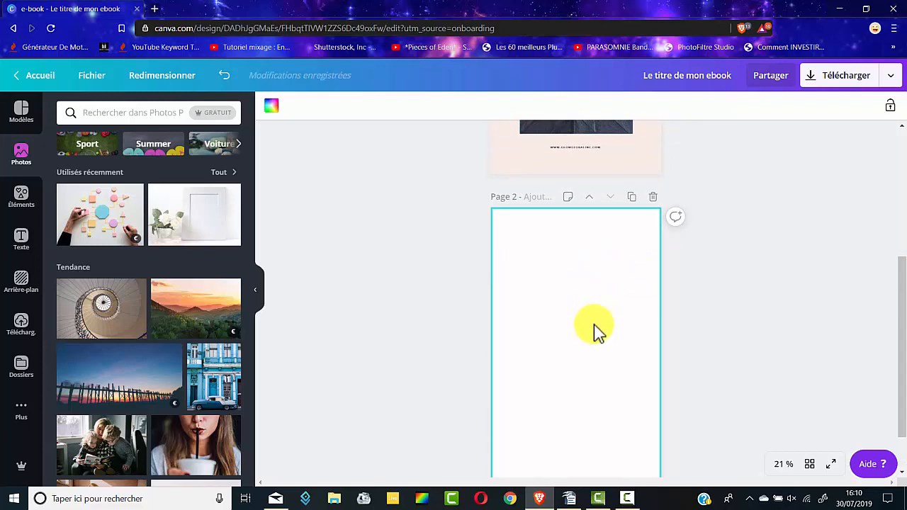
# - Place the "Leur petit garçon !" text combination in the upper part of page 2
pyautogui.click(21, 238)
pyautogui.moveTo(88, 241); pyautogui.dragTo(646, 306)
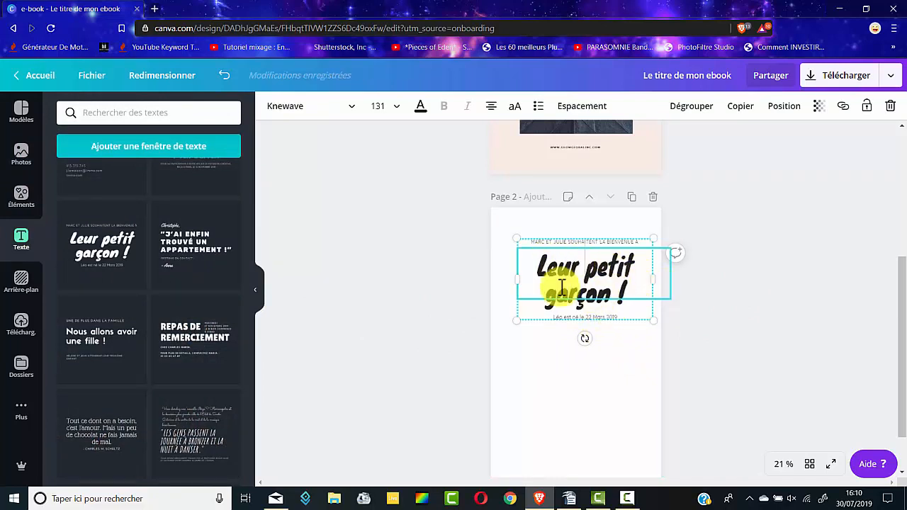
# - Examine the link option for the word "petit" in the page 2 heading, without adding a link
pyautogui.moveTo(590, 270); pyautogui.dragTo(636, 268)
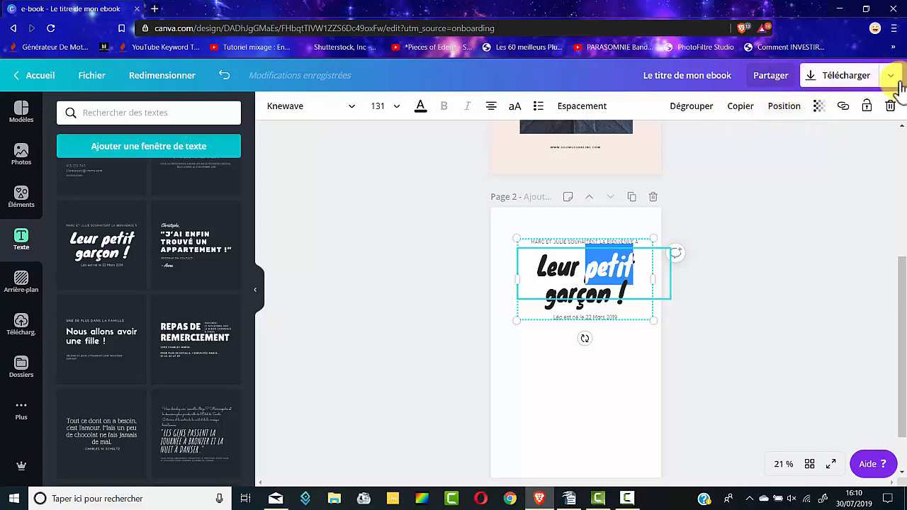
pyautogui.click(844, 108)
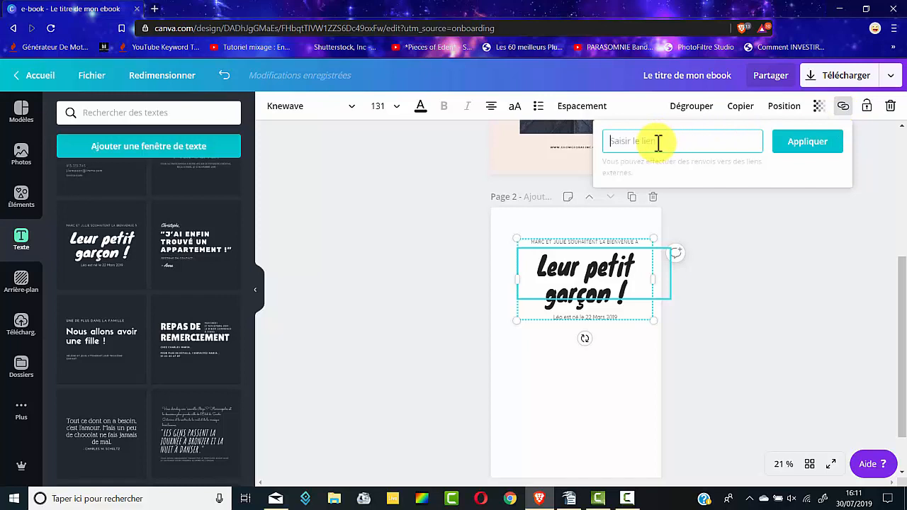
pyautogui.click(768, 282)
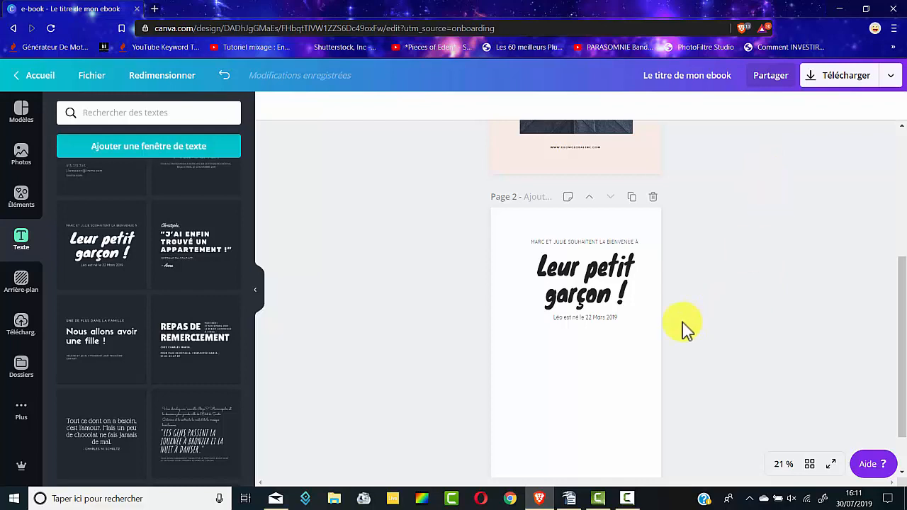
# - Review the design's publishing choices and its download settings for file type and pages, without downloading
pyautogui.click(892, 78)
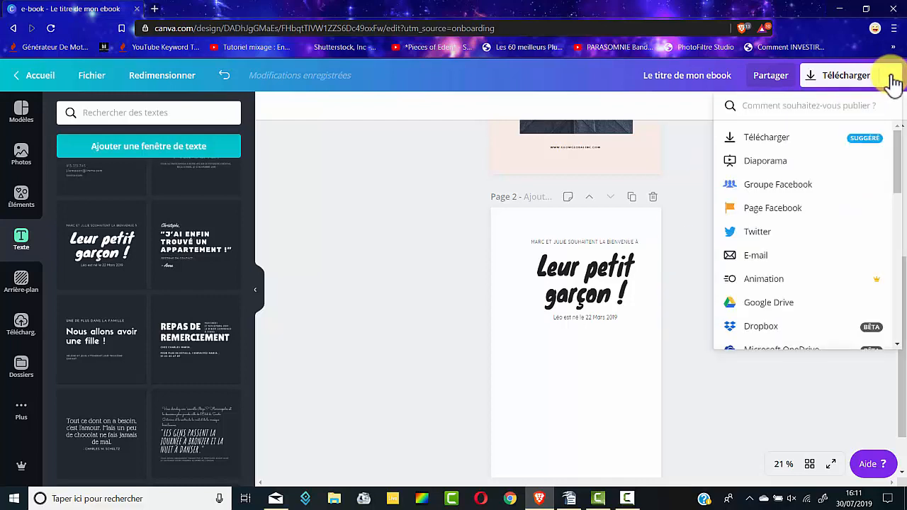
pyautogui.click(754, 140)
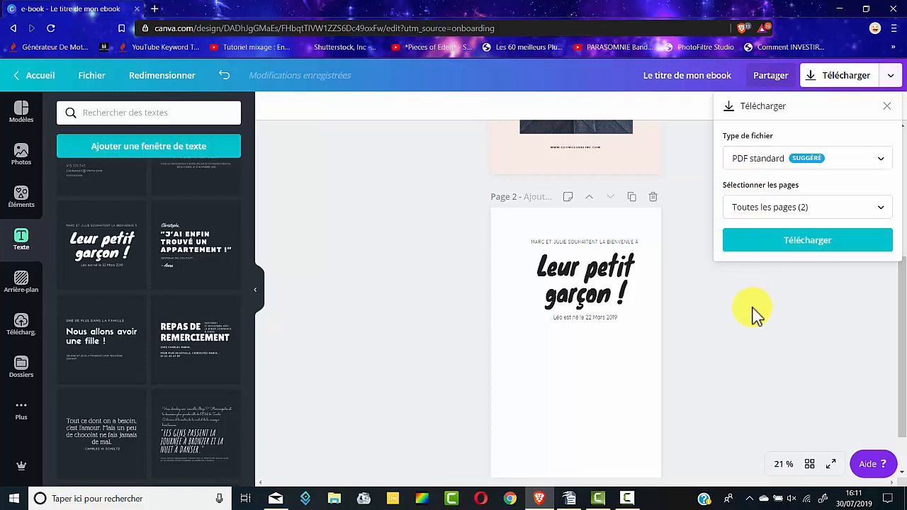
pyautogui.click(377, 202)
# - Search the web for "kdp amazon" in a new browser tab and open the French Amazon KDP site
pyautogui.click(155, 9)
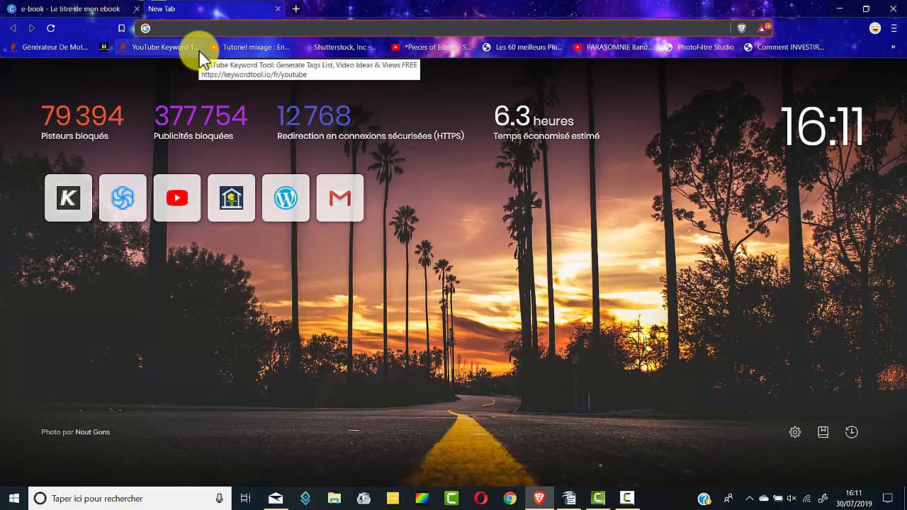
pyautogui.write('d')
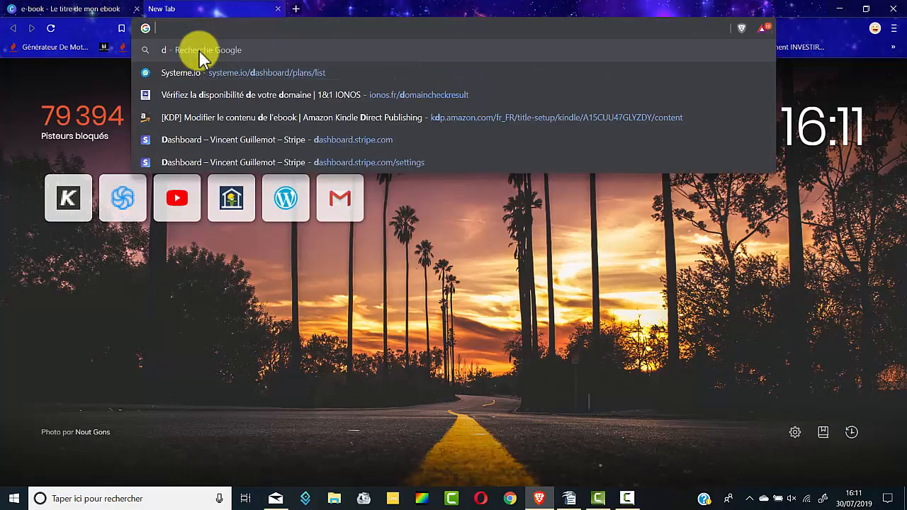
pyautogui.write('kdp ama')
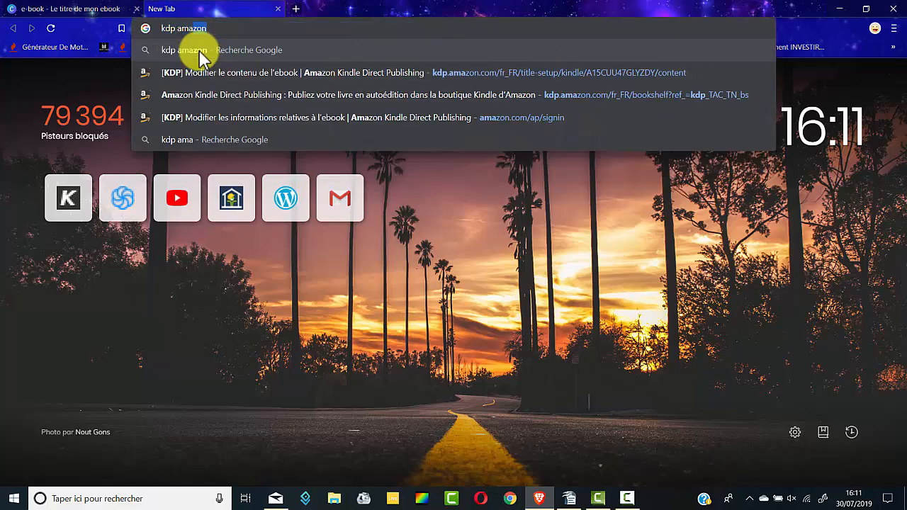
pyautogui.write('zon')
pyautogui.press('Return')
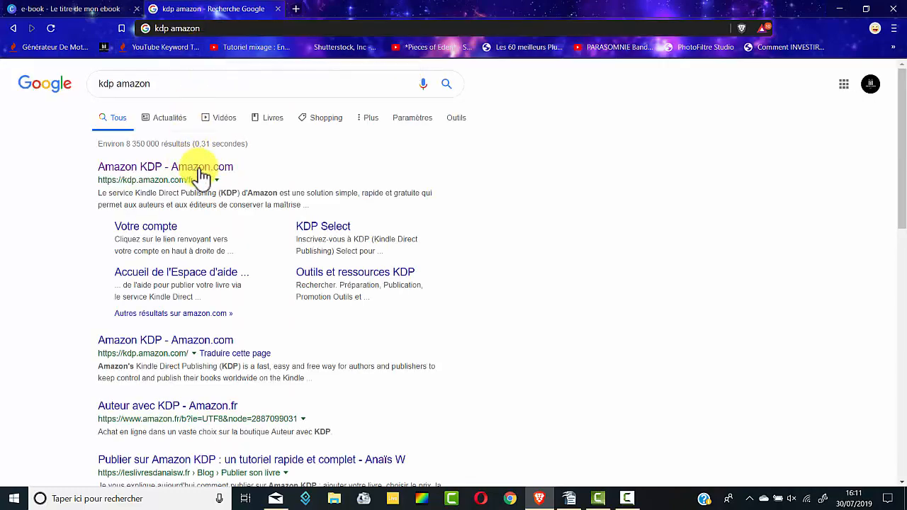
pyautogui.click(203, 168)
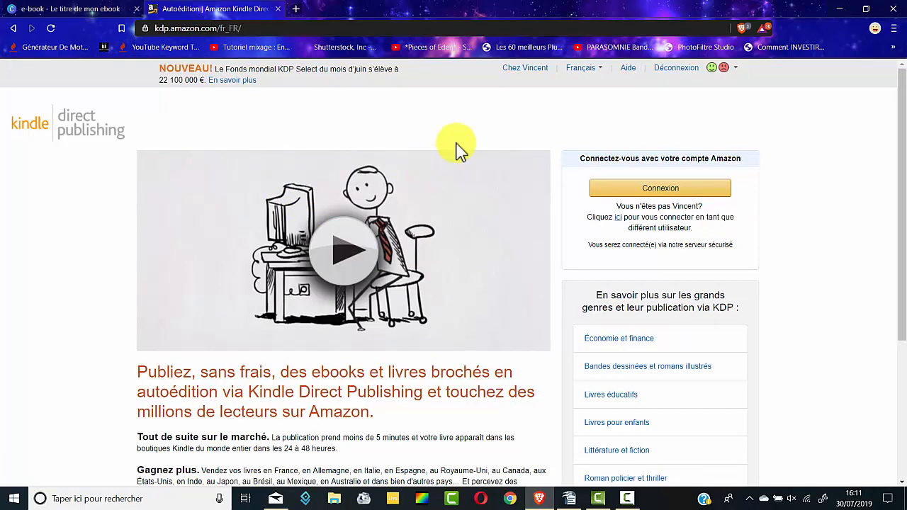
# - Sign in to Kindle Direct Publishing and start adding a new Kindle ebook from the library
pyautogui.click(673, 190)
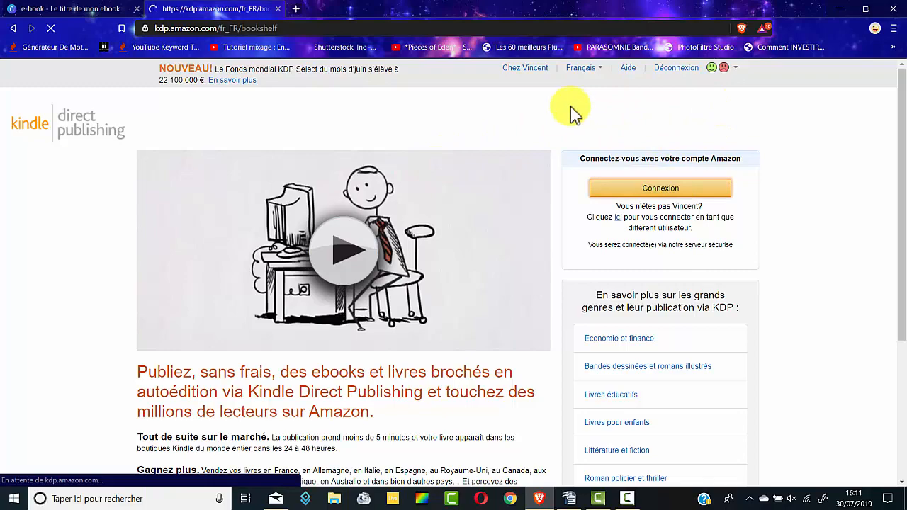
pyautogui.scroll(-3, 588, 188)
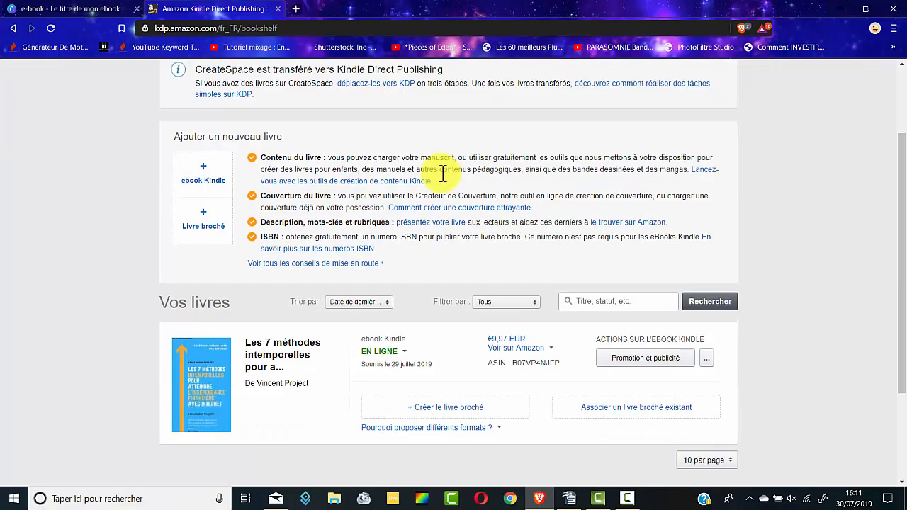
pyautogui.scroll(3, 248, 203)
pyautogui.scroll(-3, 269, 328)
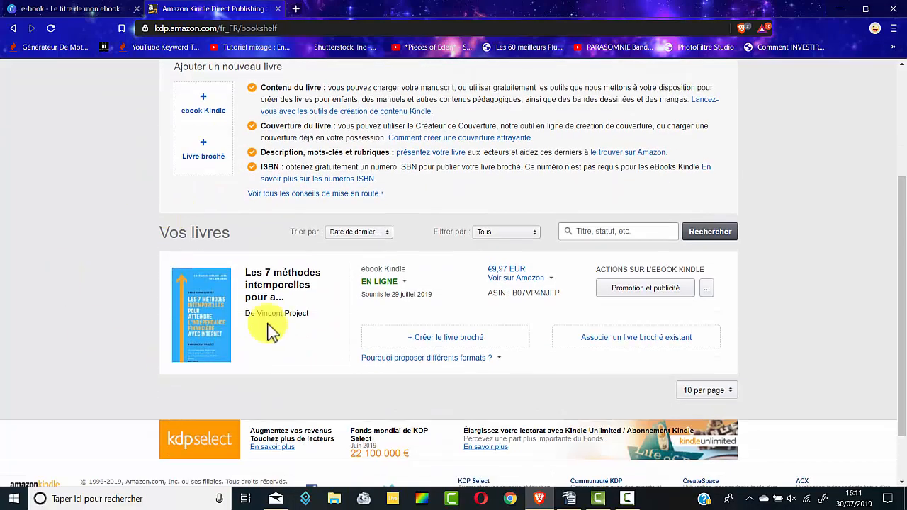
pyautogui.scroll(2, 395, 283)
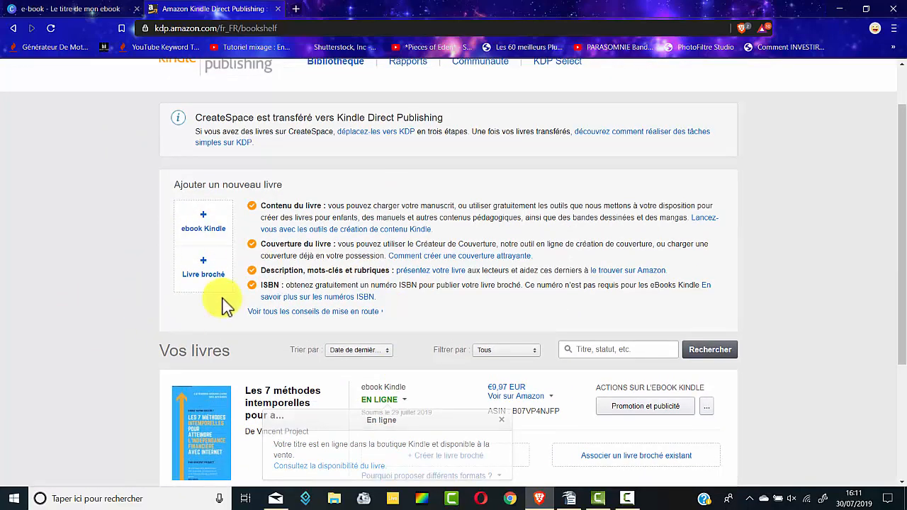
pyautogui.click(203, 224)
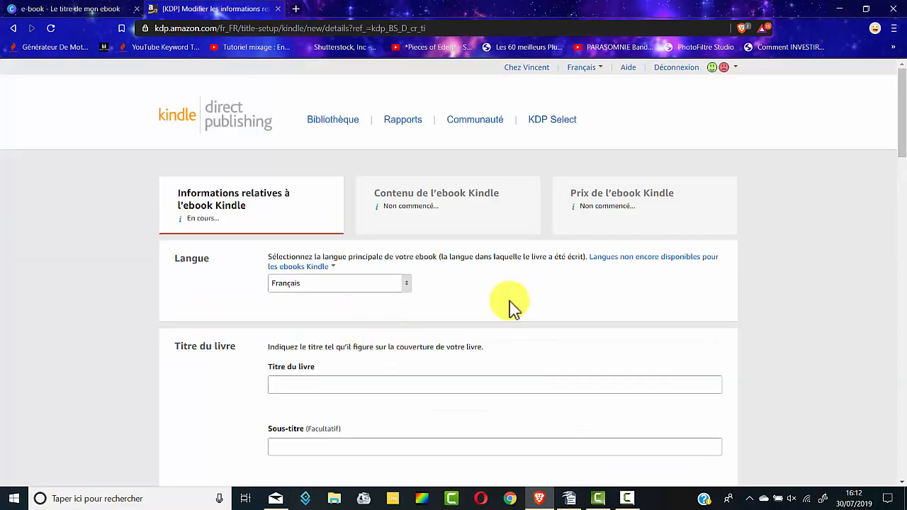
# - Enter "LE TITRE DE MON LIVRE" as the book title, leaving the subtitle and series information empty
pyautogui.scroll(-3, 493, 298)
pyautogui.click(309, 213)
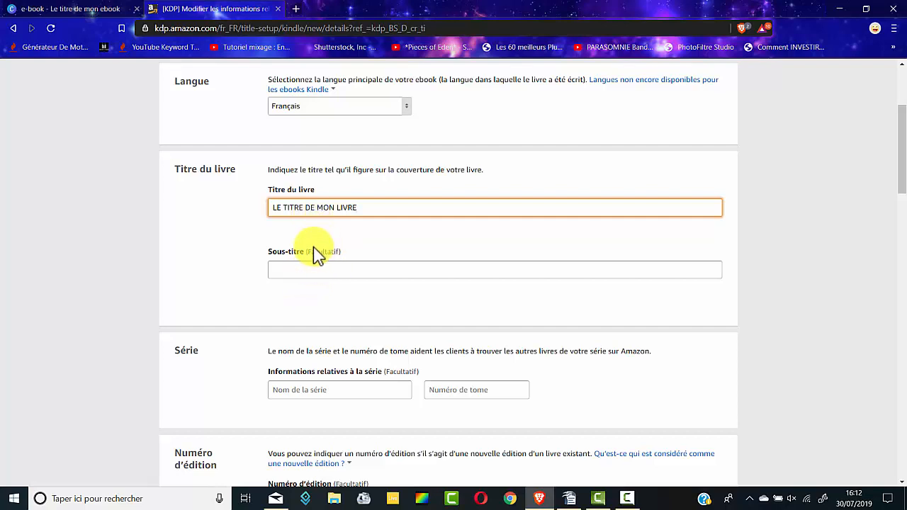
pyautogui.scroll(-2, 326, 253)
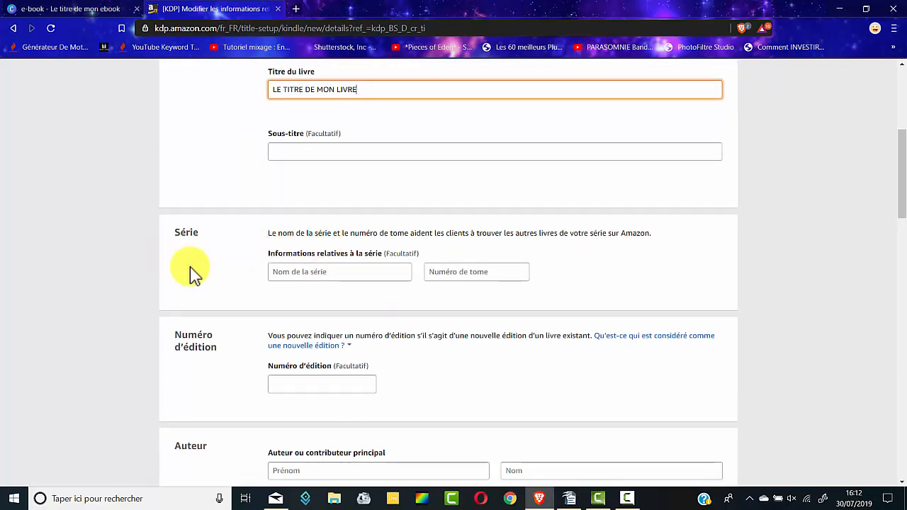
pyautogui.click(320, 275)
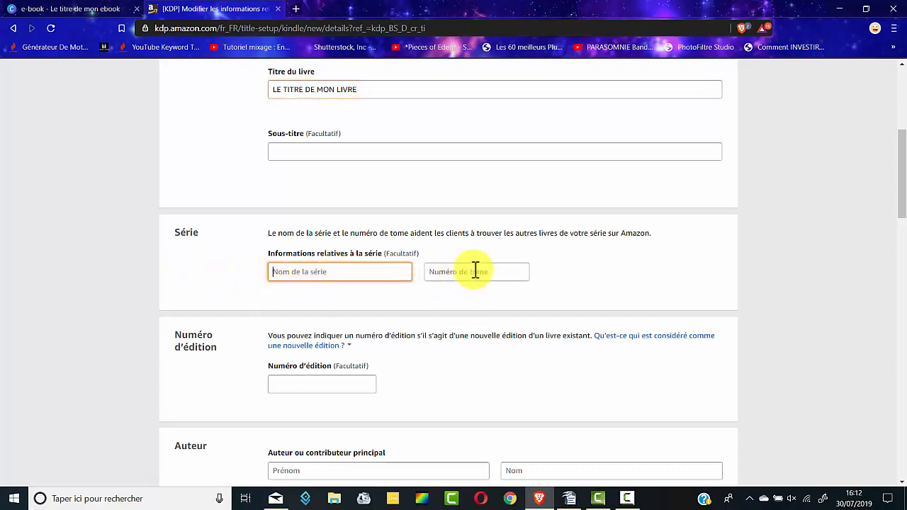
# - Fill in the main author with the placeholder first name "PRENOM" and last name "NOM"
pyautogui.scroll(-2, 479, 260)
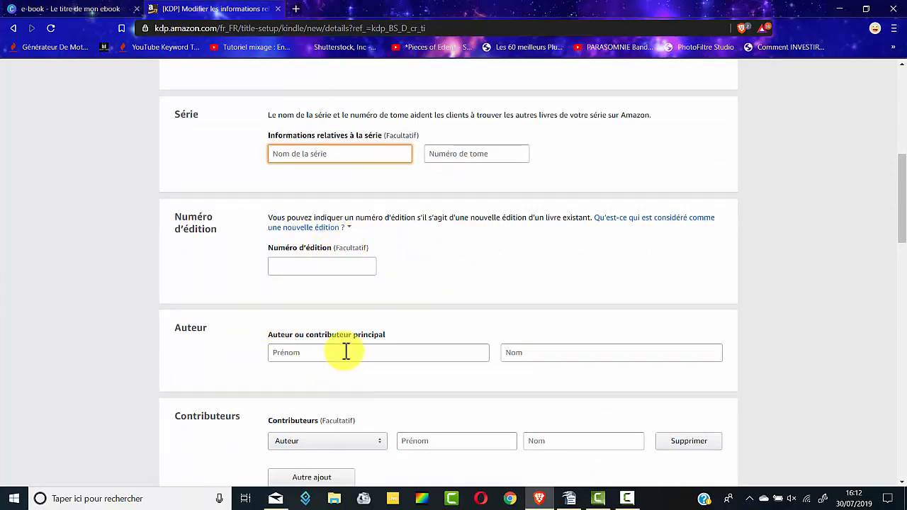
pyautogui.click(424, 354)
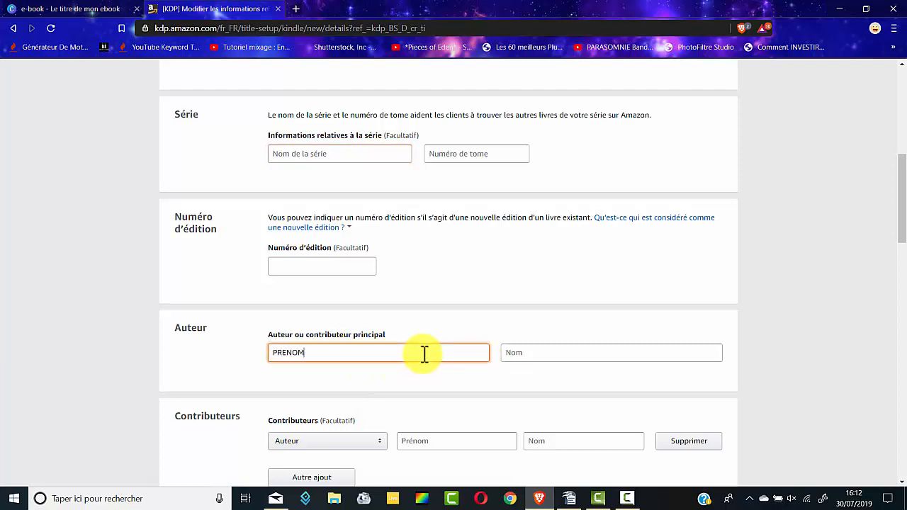
pyautogui.click(526, 355)
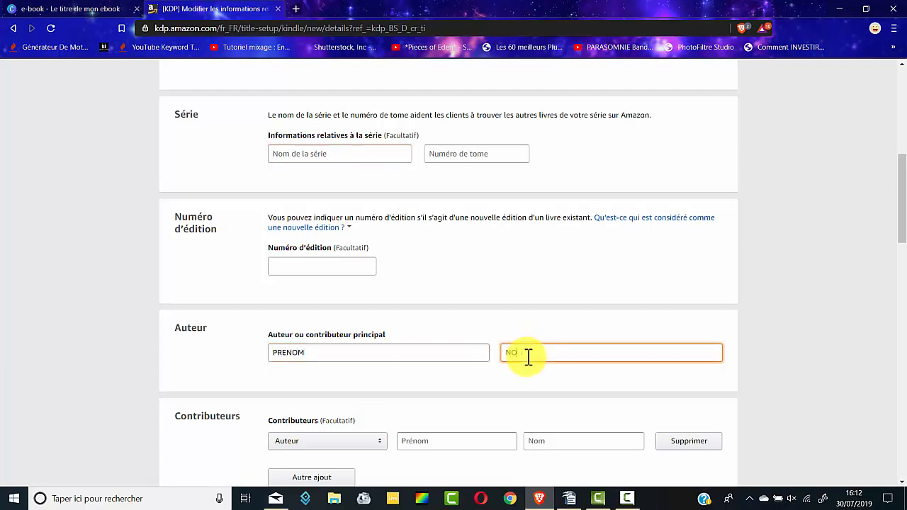
# - Examine the role choices for the optional contributors without adding a contributor
pyautogui.scroll(-3, 500, 344)
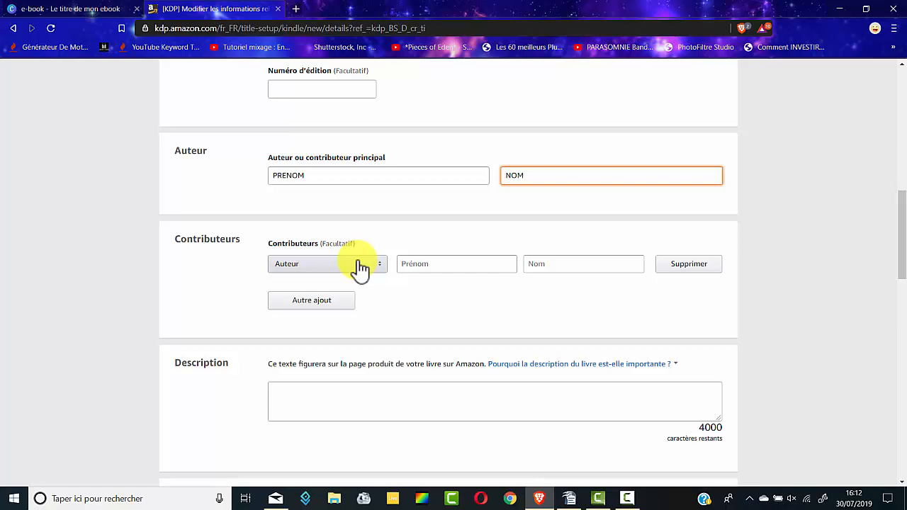
pyautogui.click(359, 262)
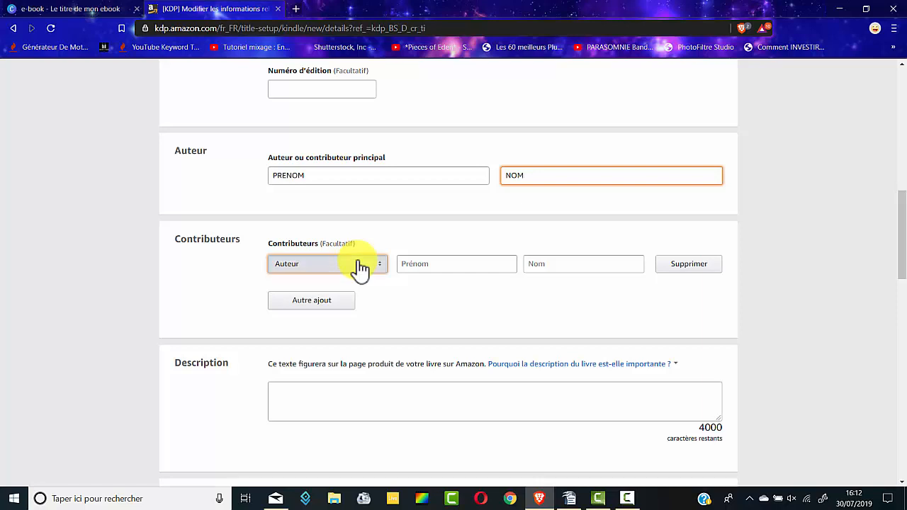
pyautogui.click(206, 291)
pyautogui.click(354, 260)
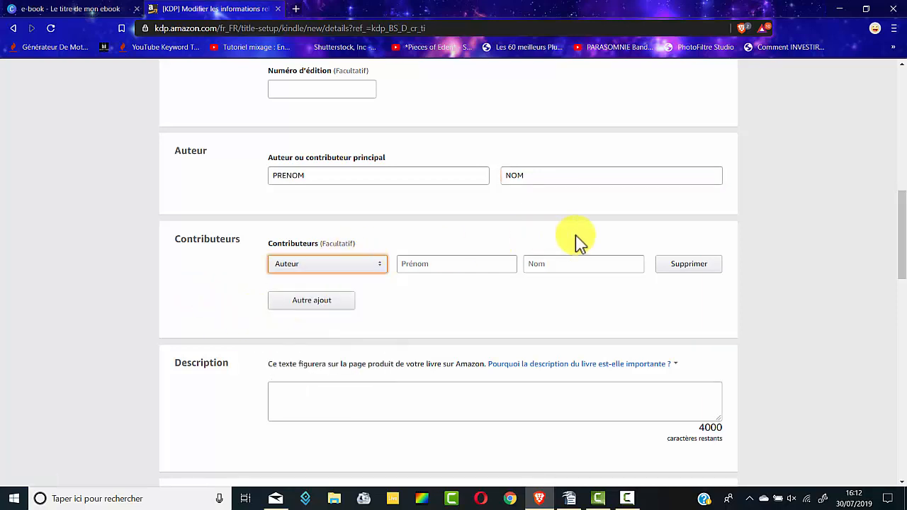
# - Enter "LA DESCRIPTION" as the book description and declare that you hold the copyright and required publishing rights
pyautogui.scroll(-2, 342, 270)
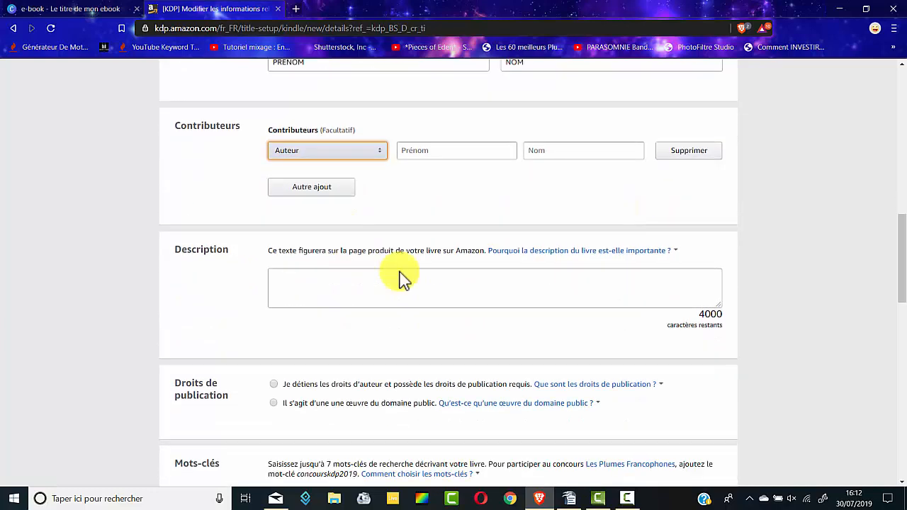
pyautogui.click(354, 276)
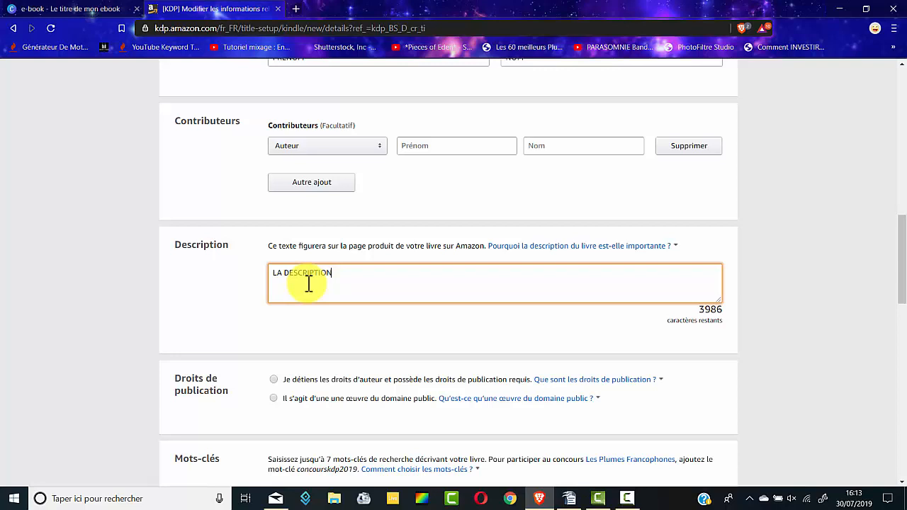
pyautogui.scroll(-2, 327, 243)
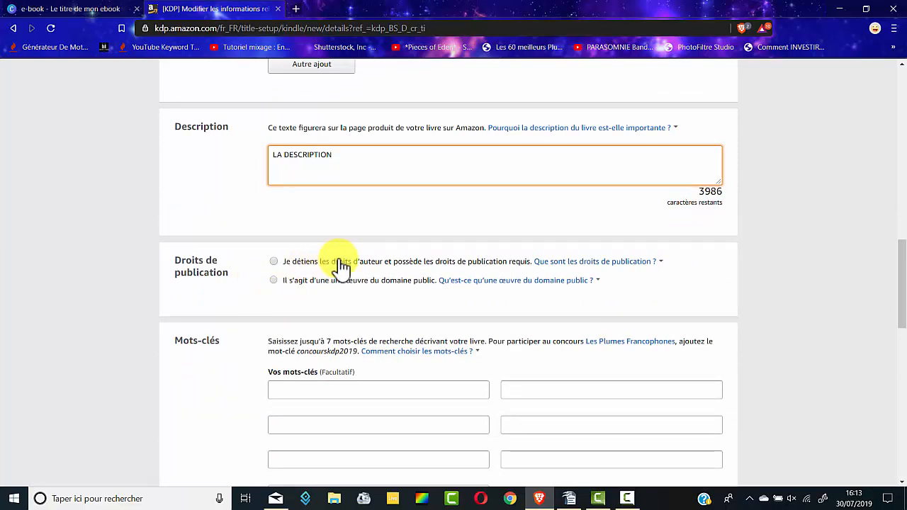
pyautogui.click(275, 261)
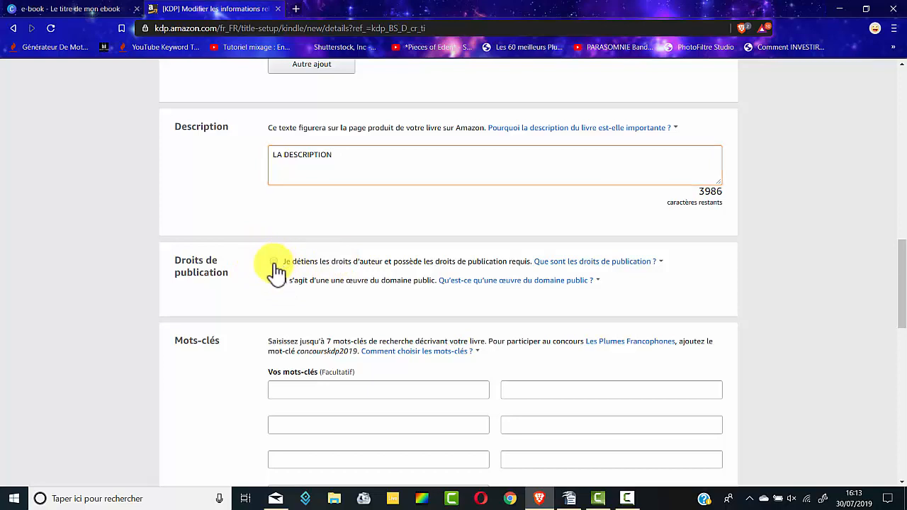
pyautogui.click(273, 261)
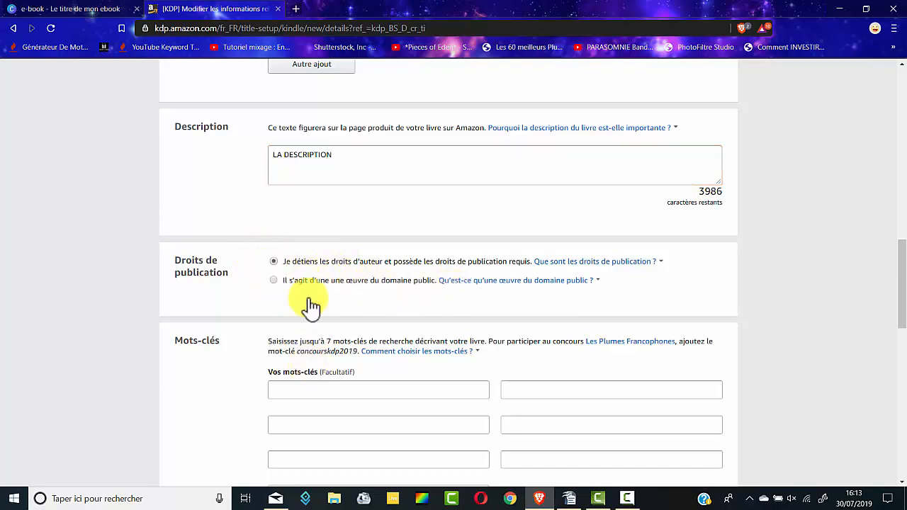
# - Read the guidance on choosing search keywords and review the optional keyword fields without filling them
pyautogui.click(385, 355)
pyautogui.scroll(-4, 232, 272)
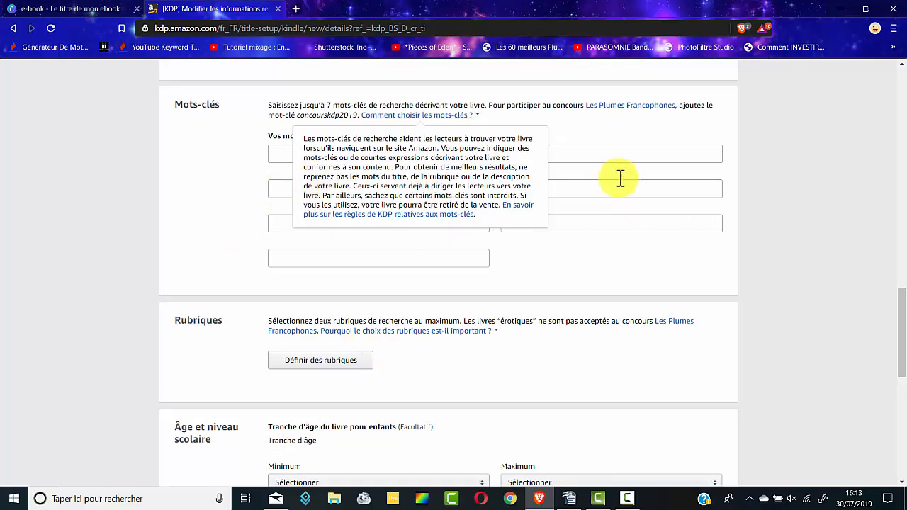
pyautogui.click(743, 129)
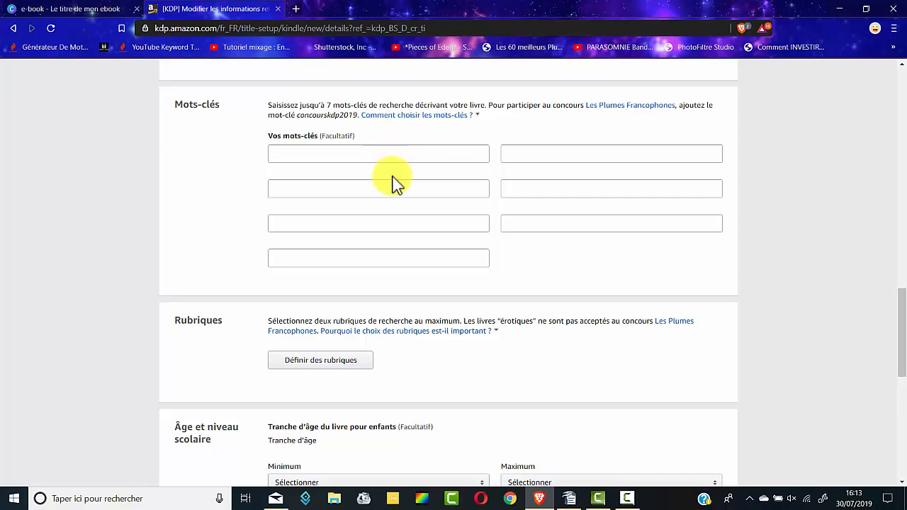
pyautogui.scroll(-3, 391, 219)
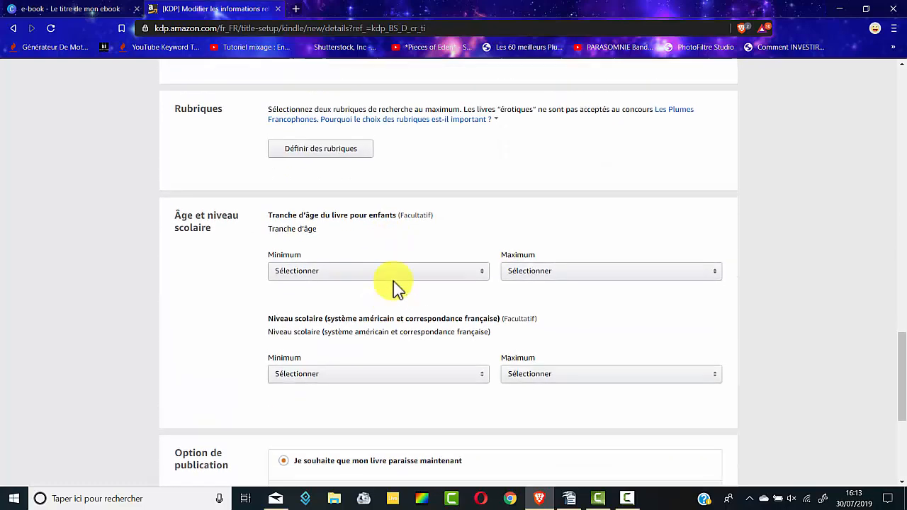
pyautogui.scroll(4, 390, 270)
pyautogui.doubleClick(338, 196)
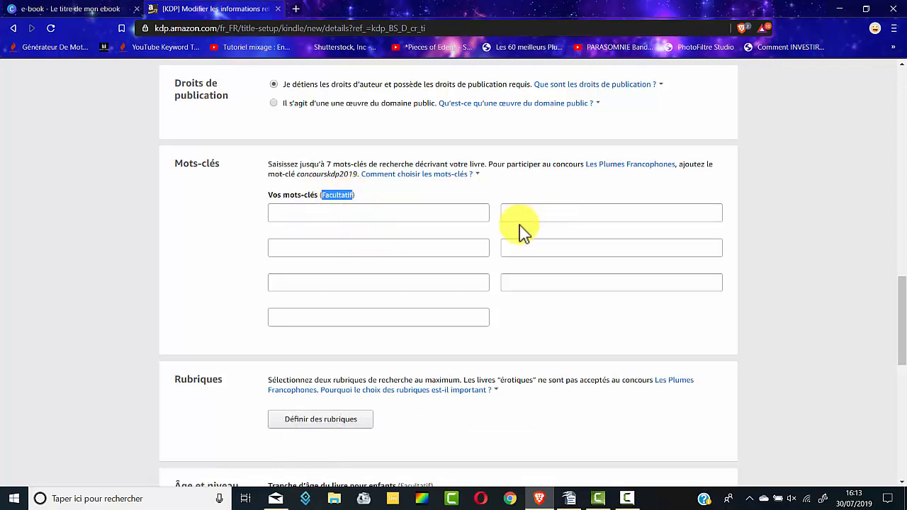
# - Assign the book to the categories "Fiction jeunesse > Livres et Bibliothèques" and "Fiction jeunesse > Hommes et garçons", and save them
pyautogui.scroll(-3, 394, 284)
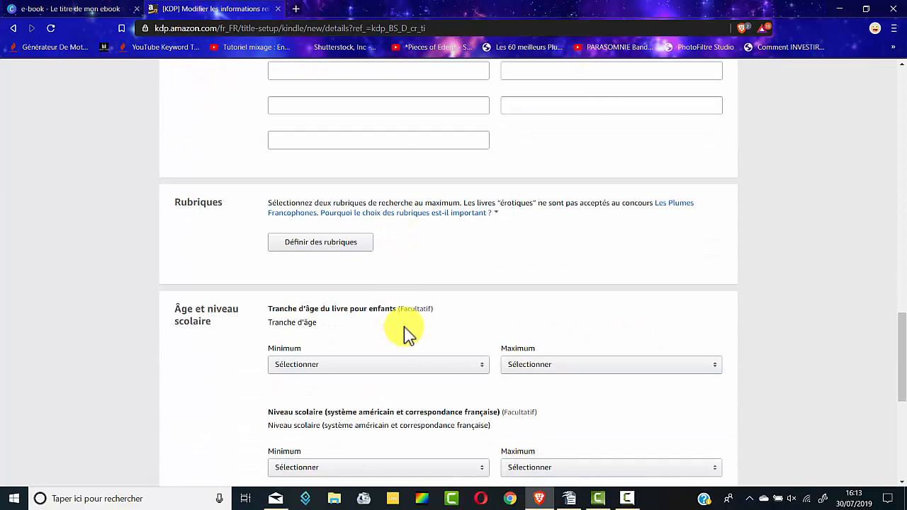
pyautogui.click(333, 245)
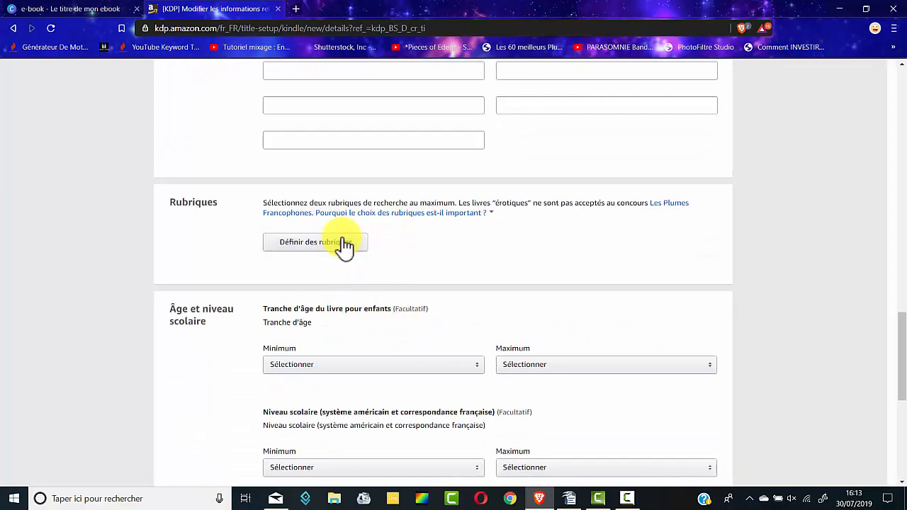
pyautogui.click(333, 225)
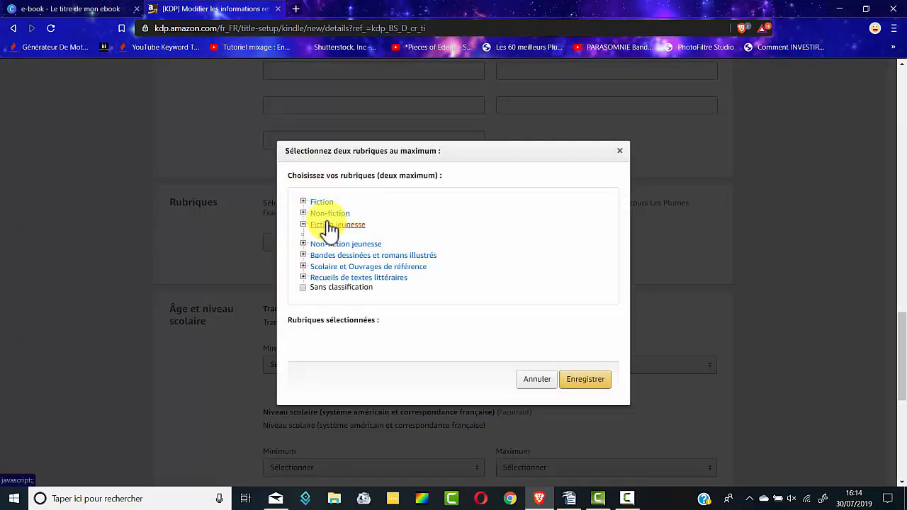
pyautogui.scroll(-1, 368, 234)
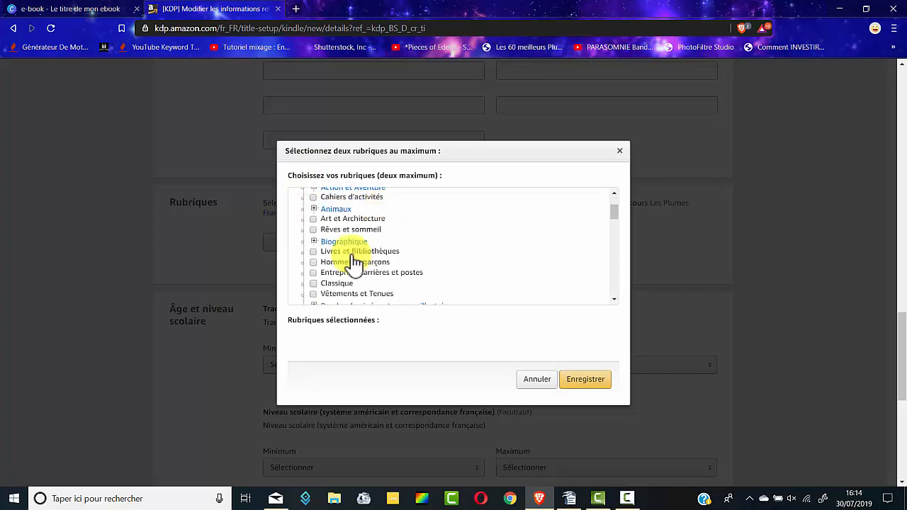
pyautogui.click(314, 251)
pyautogui.click(313, 261)
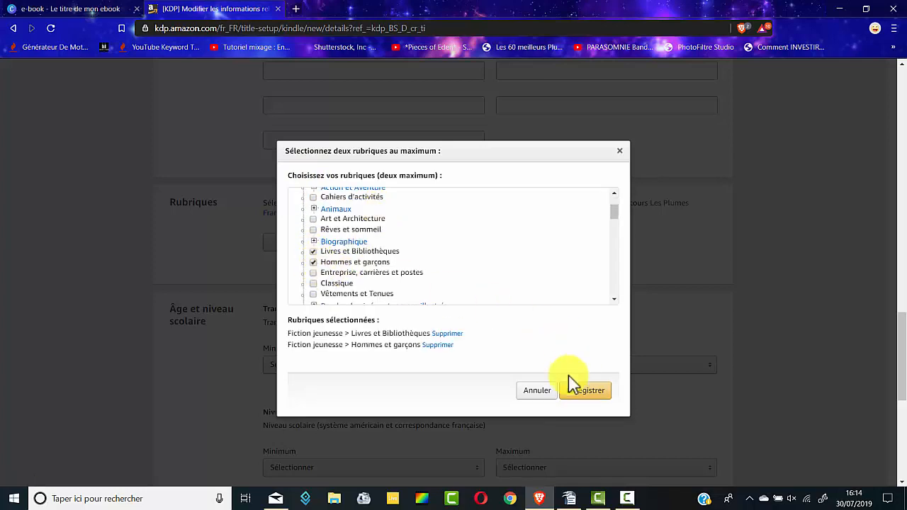
pyautogui.click(594, 395)
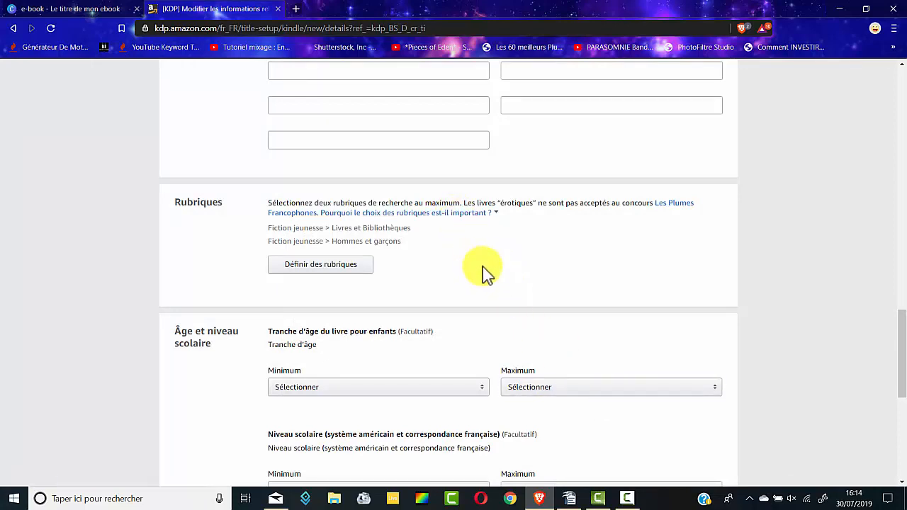
pyautogui.scroll(-2, 454, 244)
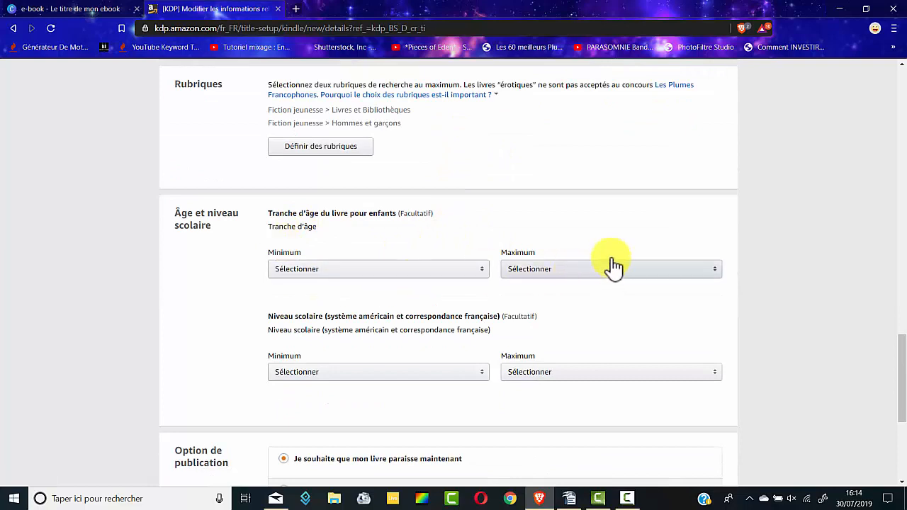
# - Save the ebook details with immediate publication and the optional age and school-level fields left unset, and continue to the ebook content
pyautogui.moveTo(400, 213); pyautogui.dragTo(433, 214)
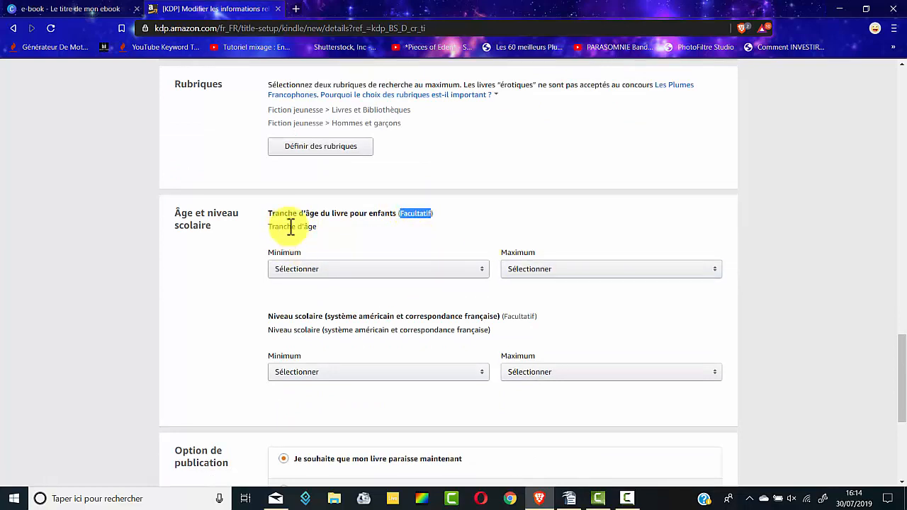
pyautogui.scroll(-1, 506, 268)
pyautogui.scroll(-2, 505, 268)
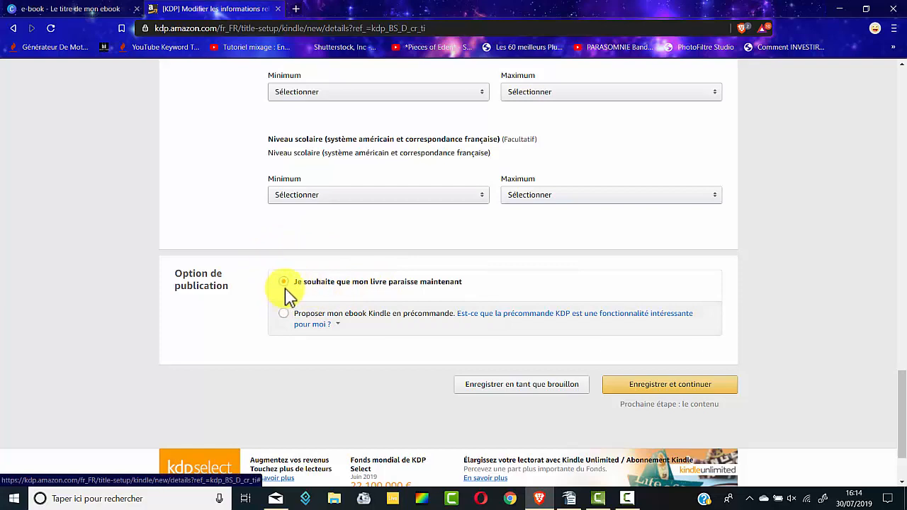
pyautogui.click(660, 392)
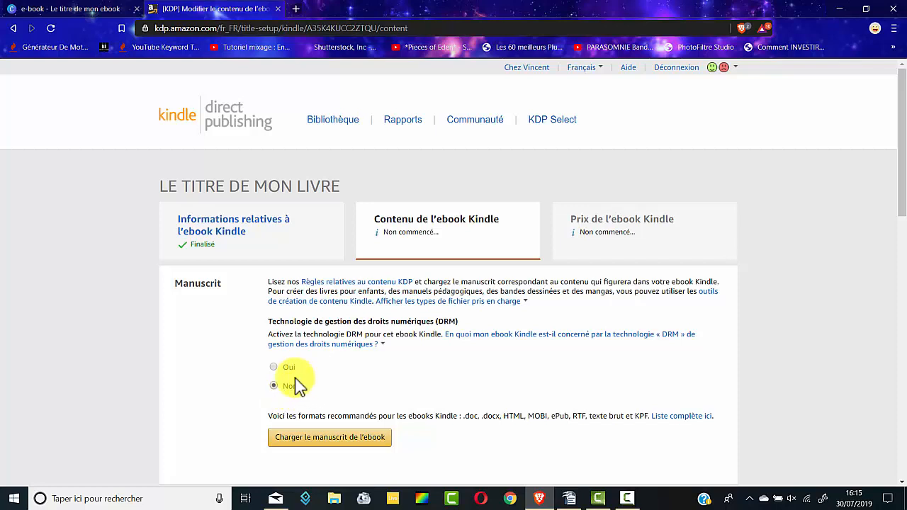
# - Enable digital rights management (DRM) for the Kindle ebook
pyautogui.click(273, 367)
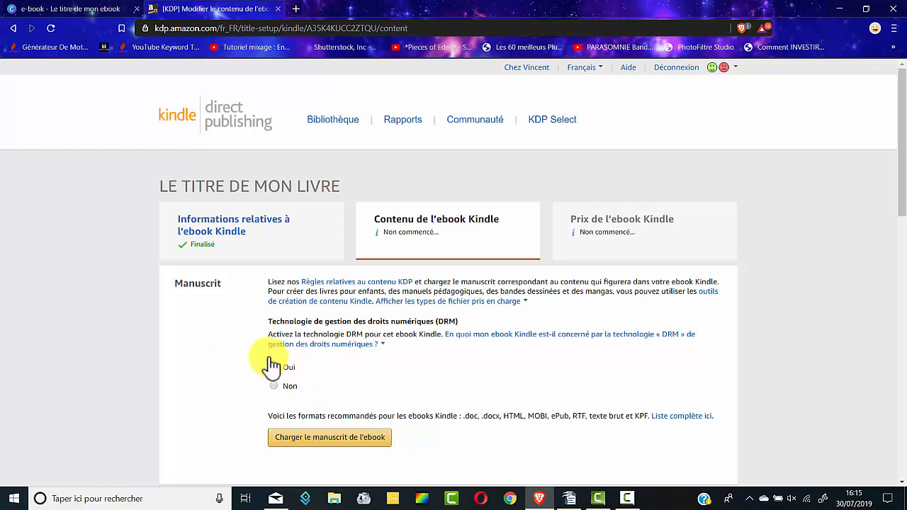
pyautogui.scroll(-3, 308, 319)
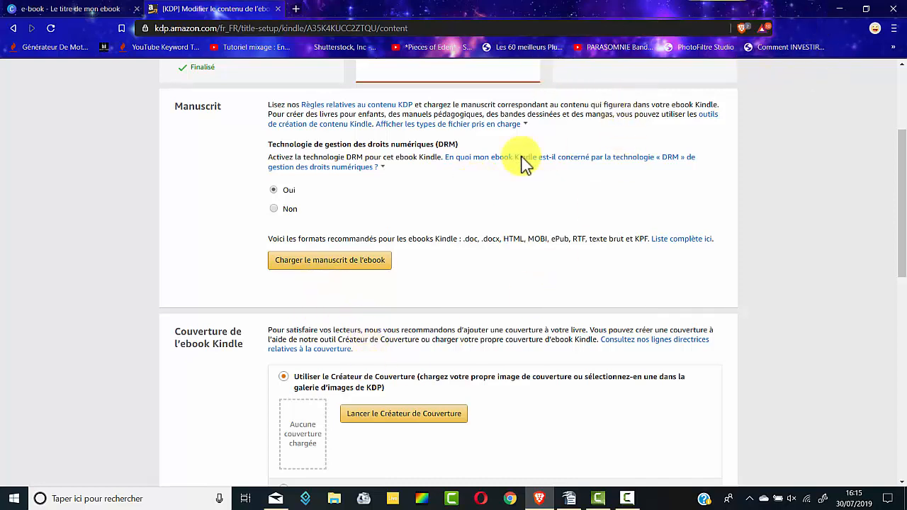
# - Minimize the browser and launch Kindle Create from the desktop
pyautogui.click(839, 9)
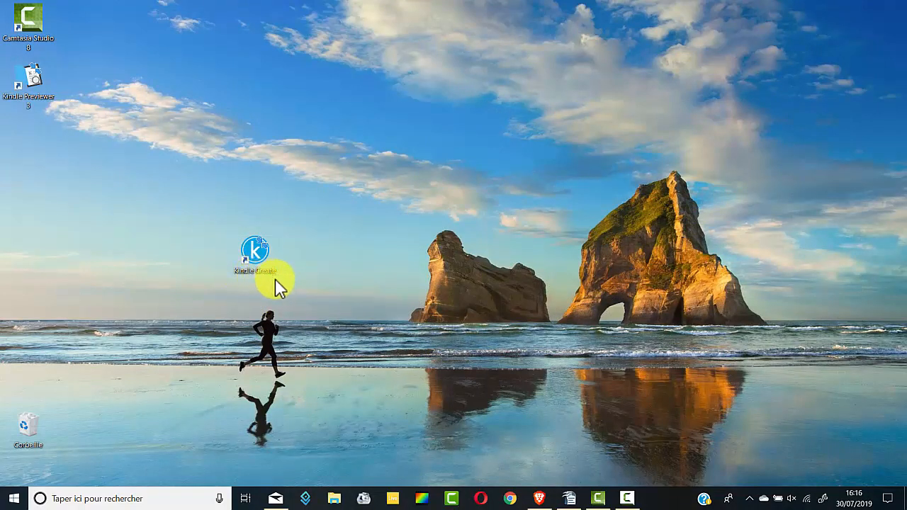
pyautogui.moveTo(244, 253); pyautogui.dragTo(126, 214)
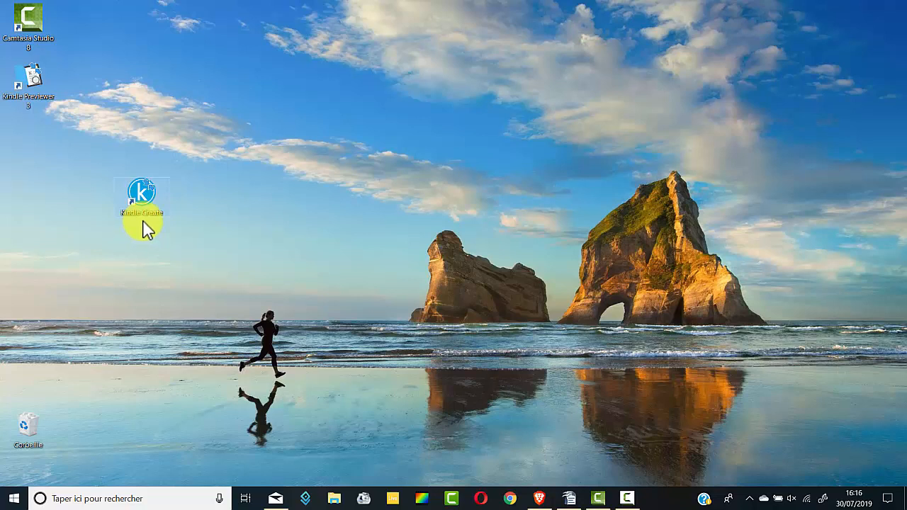
pyautogui.moveTo(138, 197); pyautogui.dragTo(285, 251)
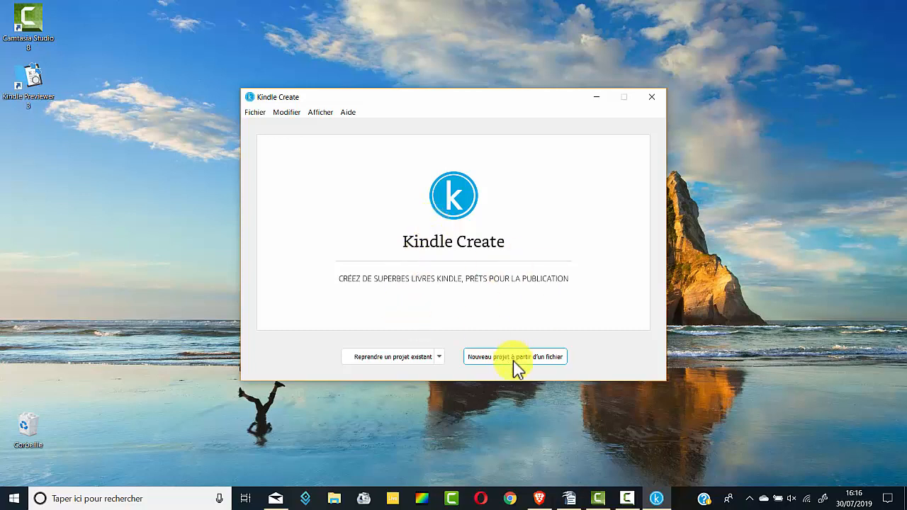
# - Create a project of type "Manuels, guides de voyage, recettes de cuisine" from the PDF "Les 7 méthodes intemporelles pour atteindre l'indépendance financière avec internet"
pyautogui.click(533, 362)
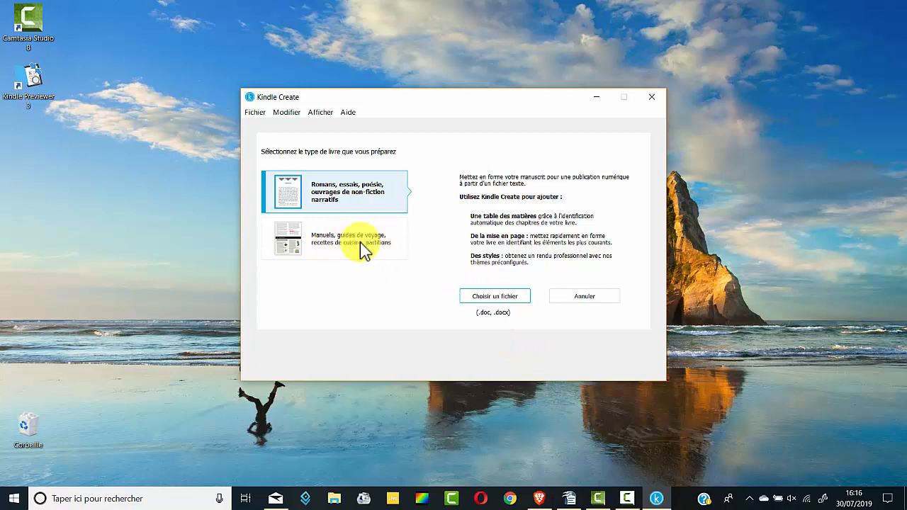
pyautogui.click(314, 234)
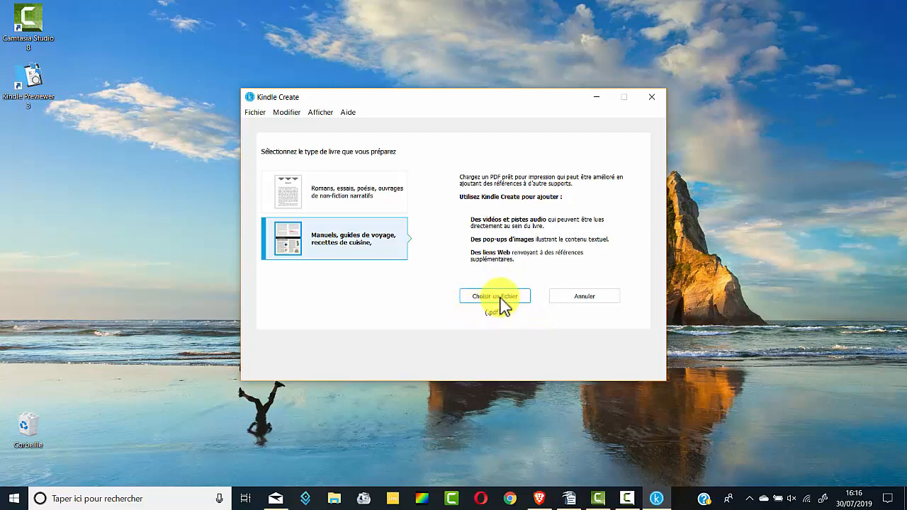
pyautogui.click(496, 296)
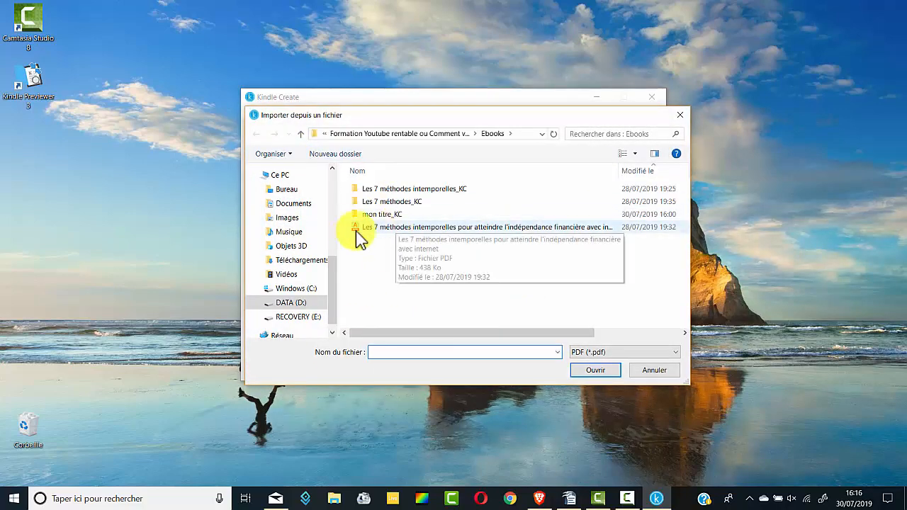
pyautogui.click(434, 231)
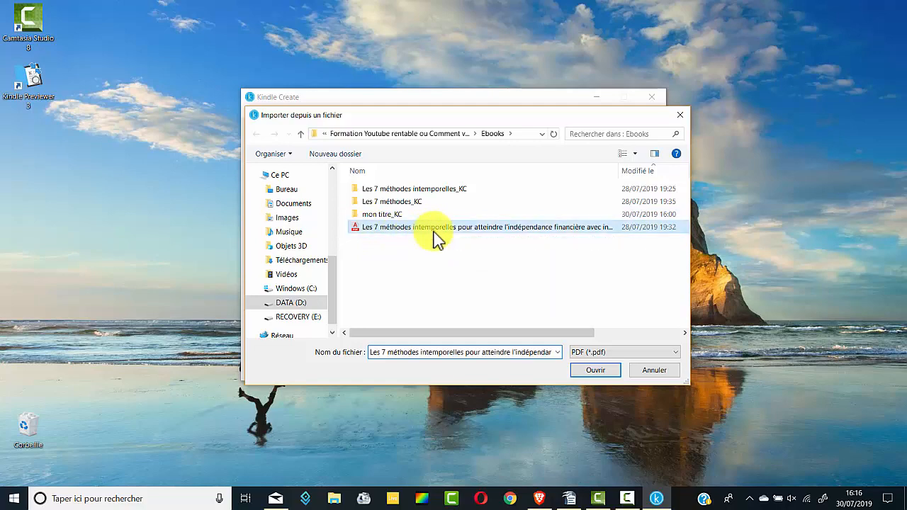
pyautogui.click(601, 370)
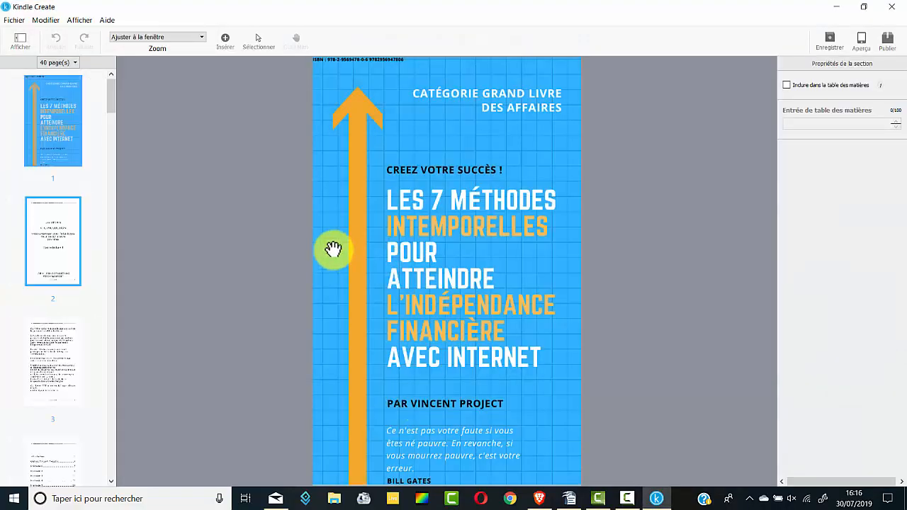
pyautogui.scroll(-5, 407, 216)
pyautogui.scroll(5, 407, 217)
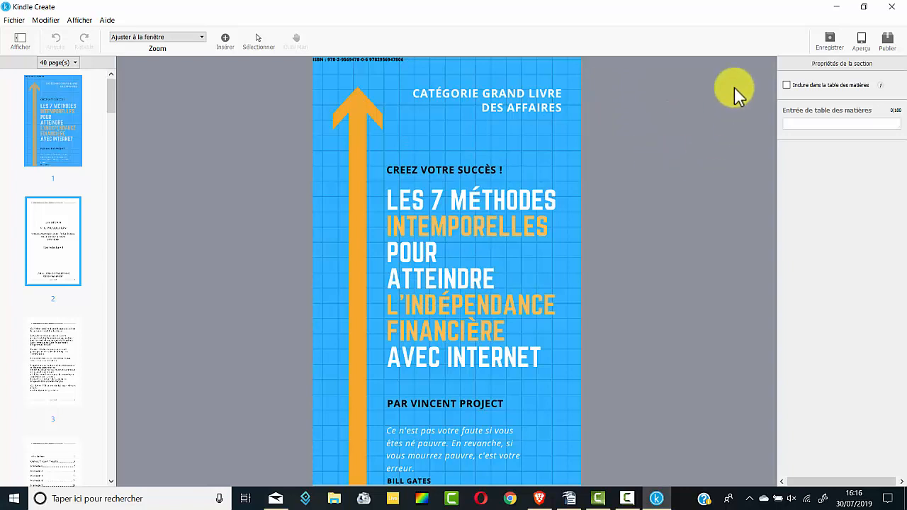
pyautogui.click(889, 41)
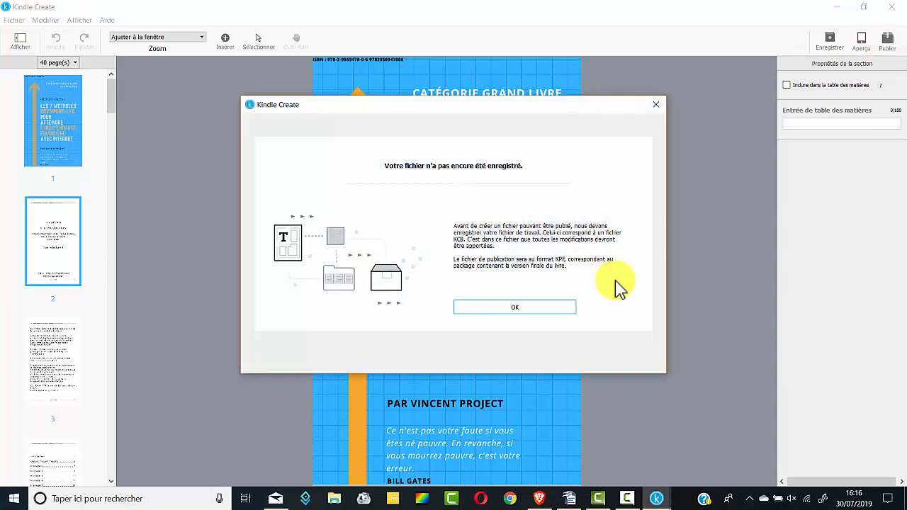
pyautogui.click(542, 309)
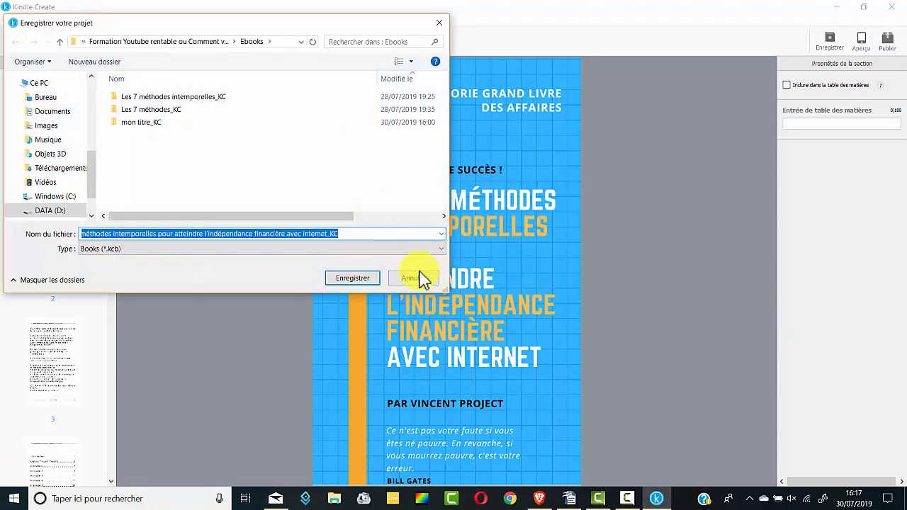
pyautogui.click(417, 278)
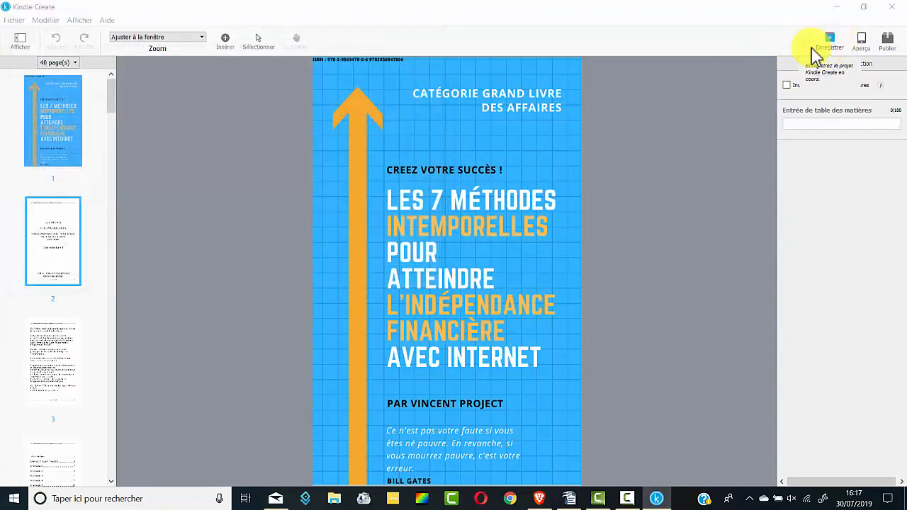
# - Save the project in the Ebooks folder under the name "monlivre_KC"
pyautogui.click(835, 45)
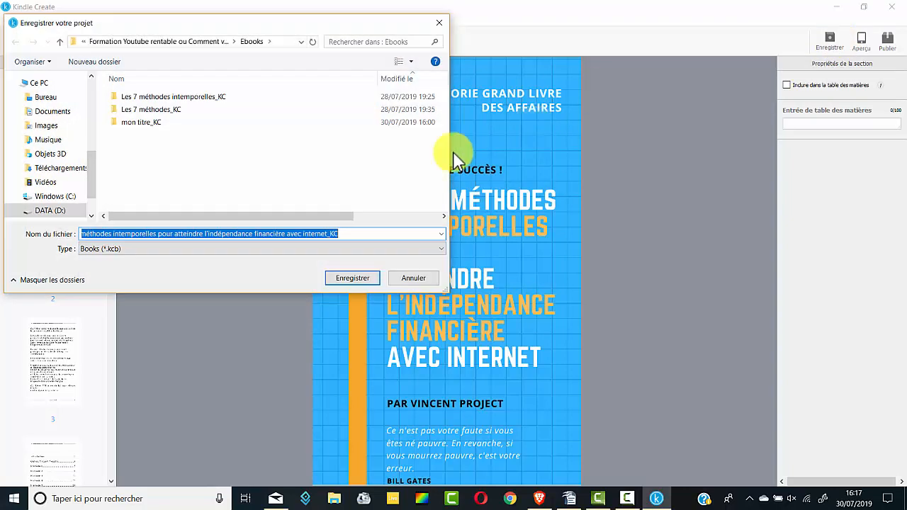
pyautogui.click(330, 234)
pyautogui.moveTo(341, 234); pyautogui.dragTo(4, 231)
pyautogui.write('8')
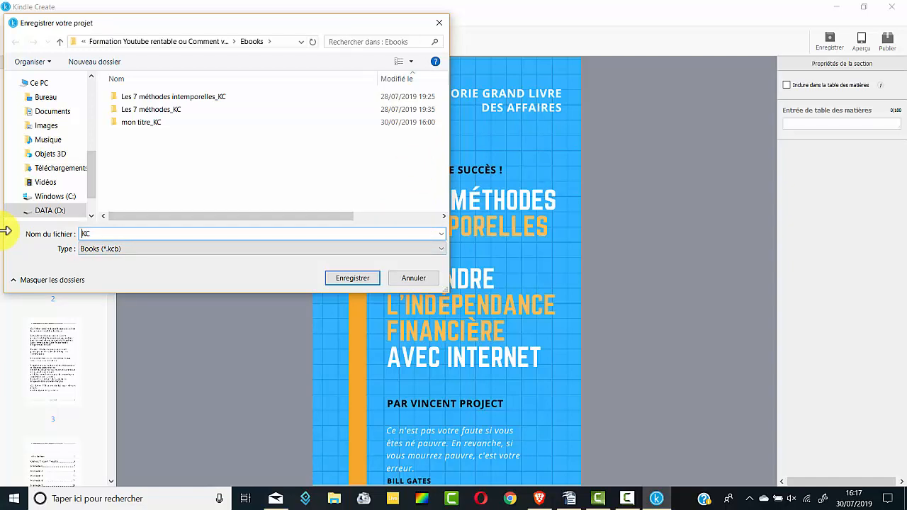
pyautogui.write('_')
pyautogui.write('monlivre')
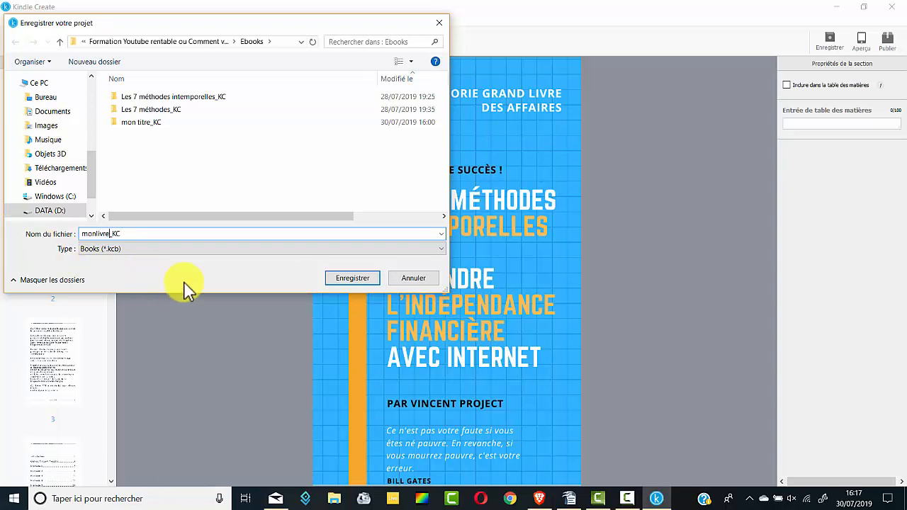
pyautogui.click(346, 281)
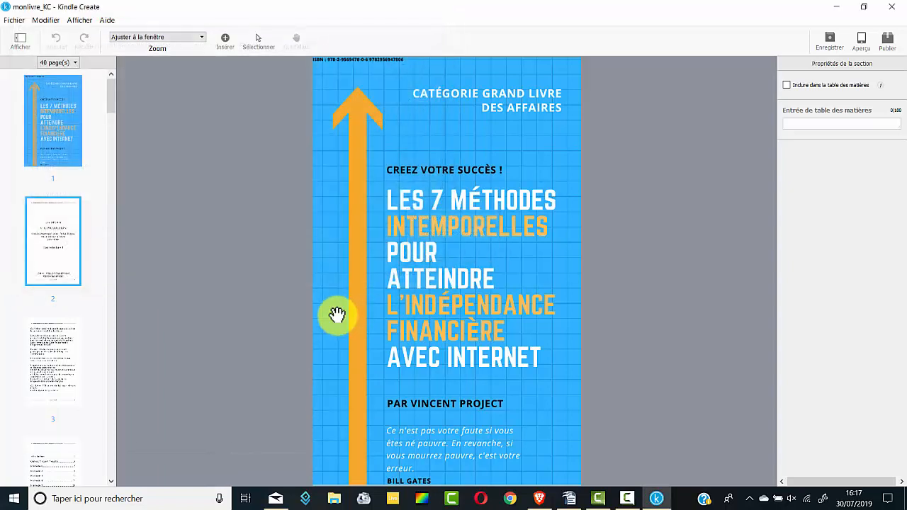
# - Export the book for publication as a KPF package named "Monlivre" in the Ebooks folder
pyautogui.click(887, 40)
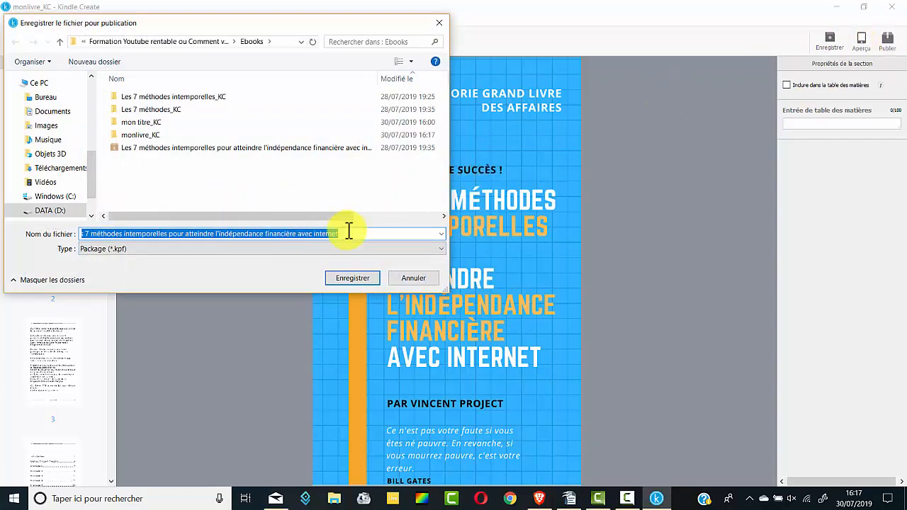
pyautogui.moveTo(348, 233); pyautogui.dragTo(28, 224)
pyautogui.write('M')
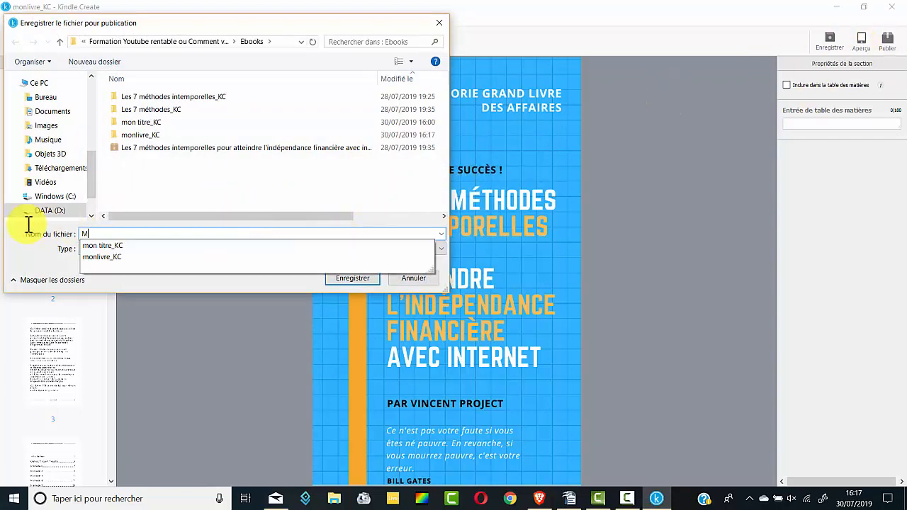
pyautogui.write('onlivre')
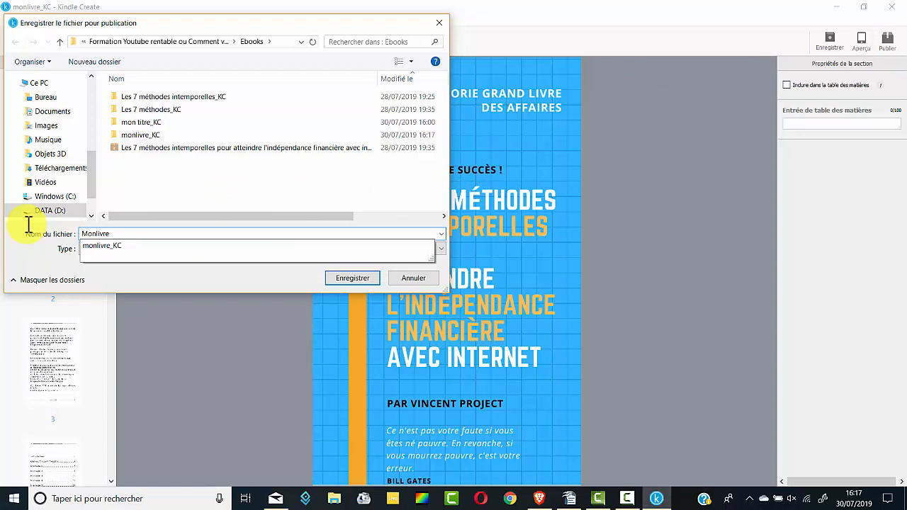
pyautogui.click(367, 279)
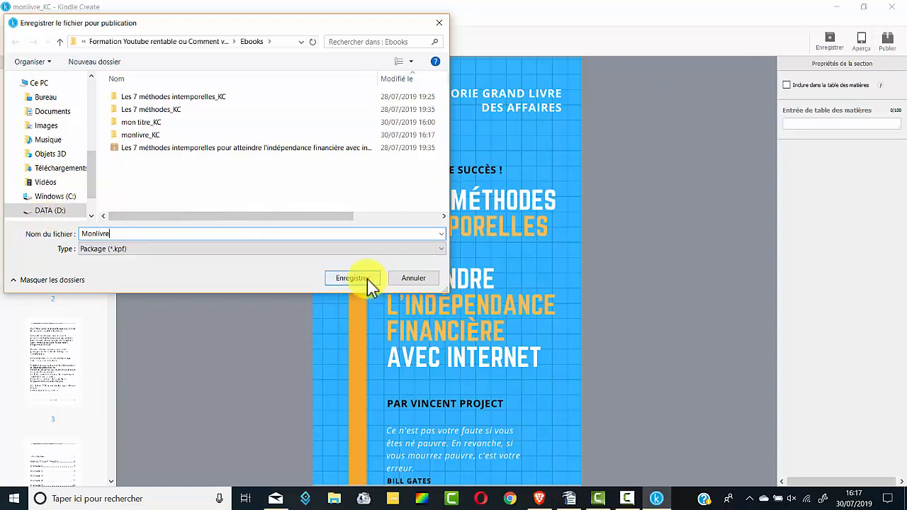
pyautogui.click(368, 279)
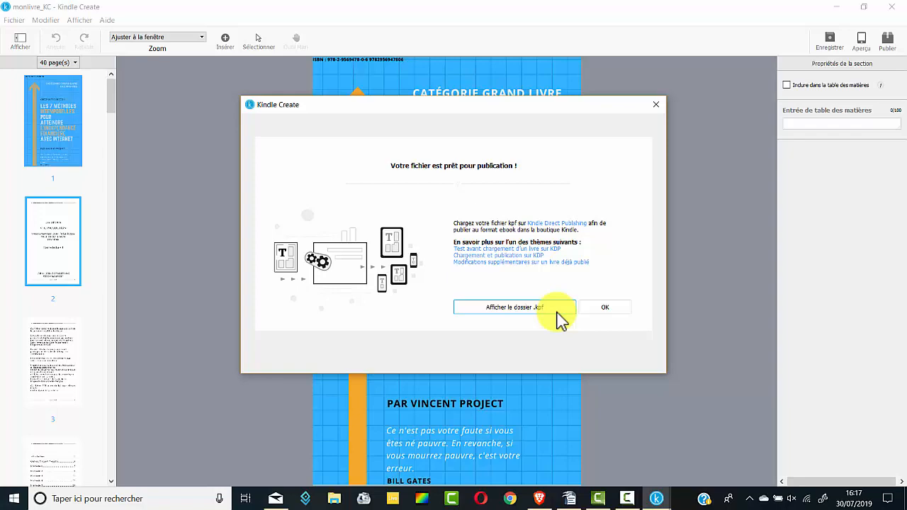
pyautogui.click(620, 307)
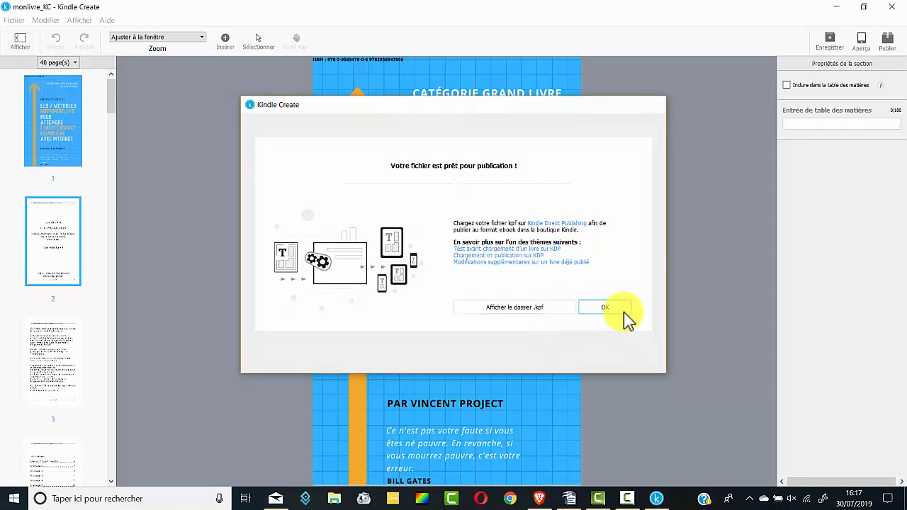
# - Switch back to the KDP content page in the browser and upload "Monlivre.kpf" as the ebook manuscript
pyautogui.click(836, 7)
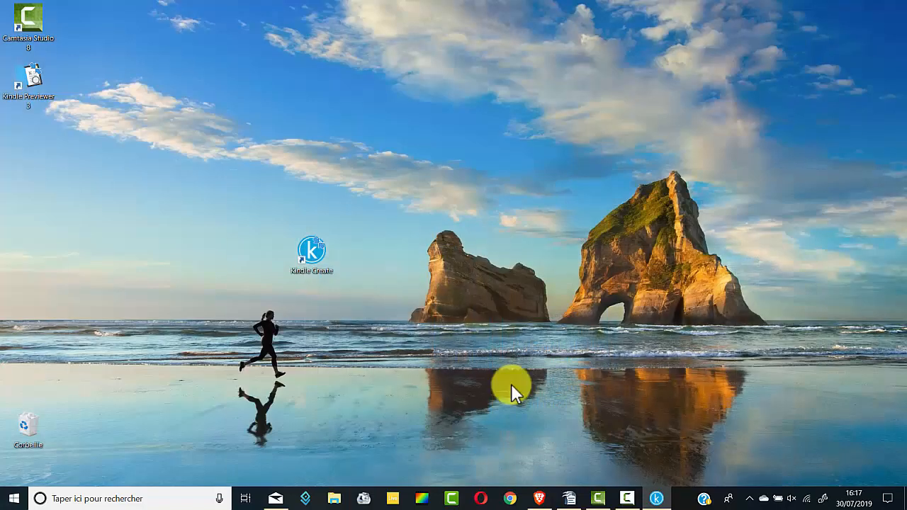
pyautogui.click(542, 498)
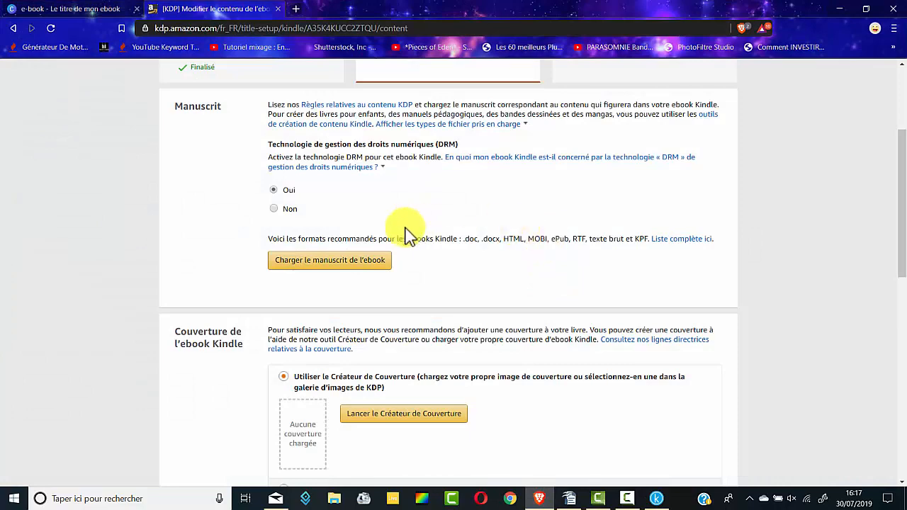
pyautogui.click(334, 268)
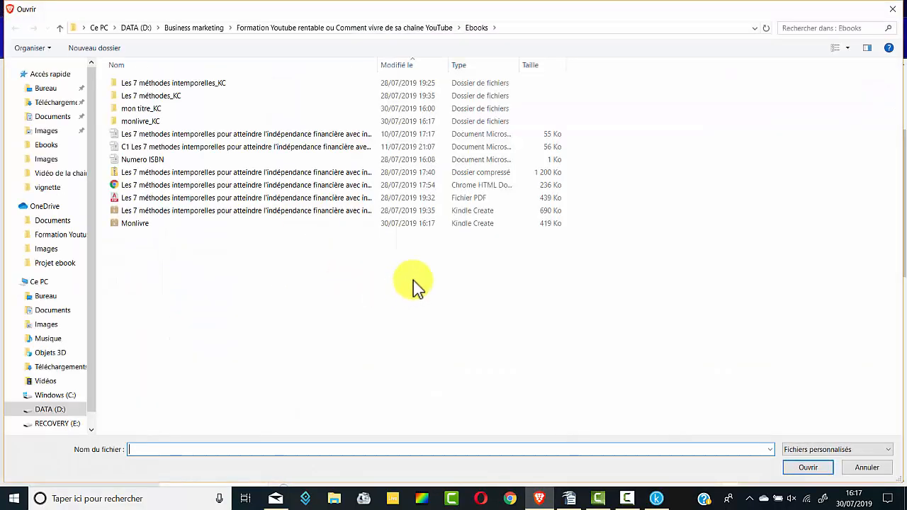
pyautogui.click(136, 225)
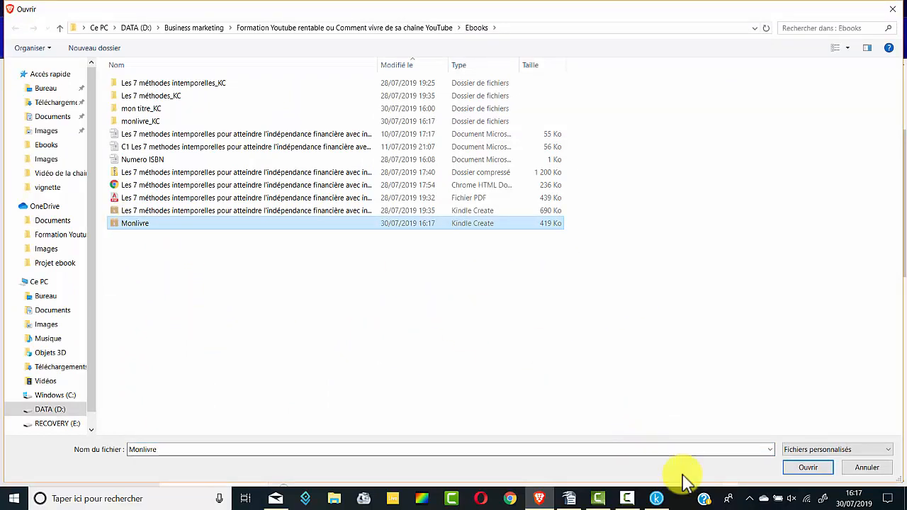
pyautogui.click(812, 471)
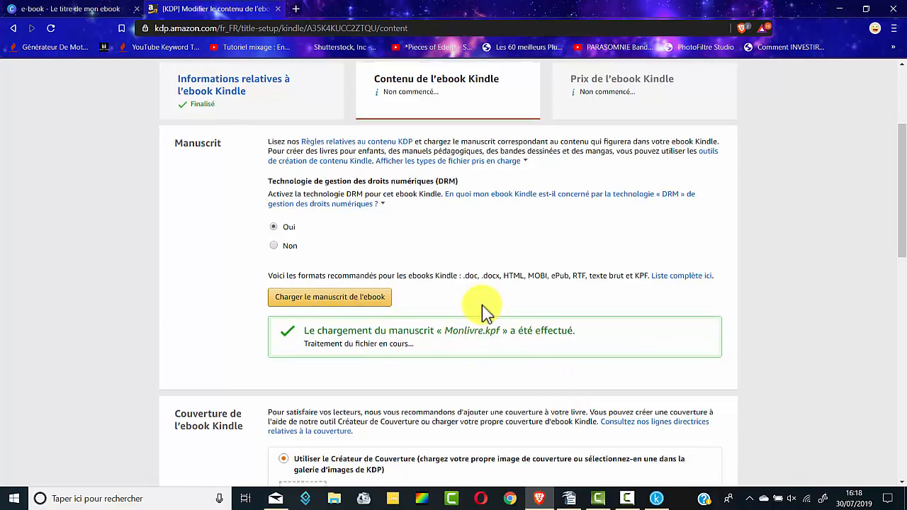
# - Switch to the Canva e-book design and set its download options to PNG file type with only Page 1 selected
pyautogui.scroll(-3, 482, 312)
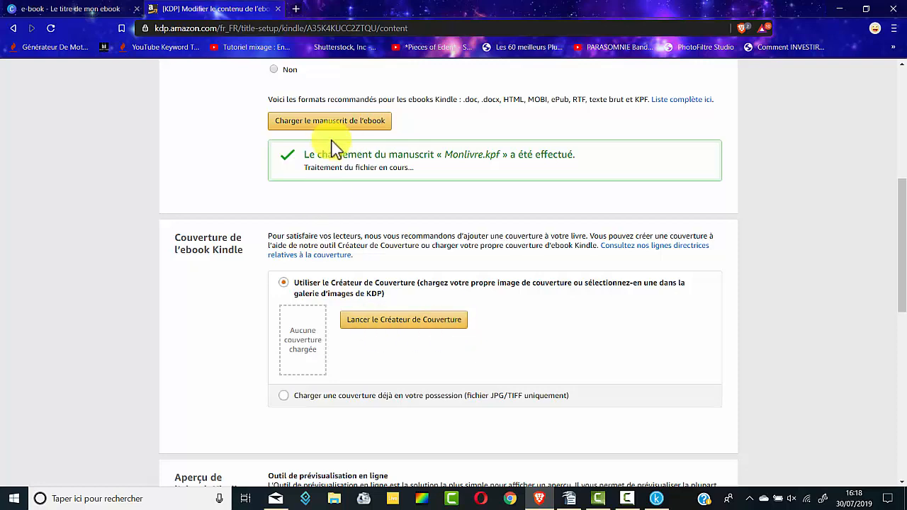
pyautogui.click(62, 11)
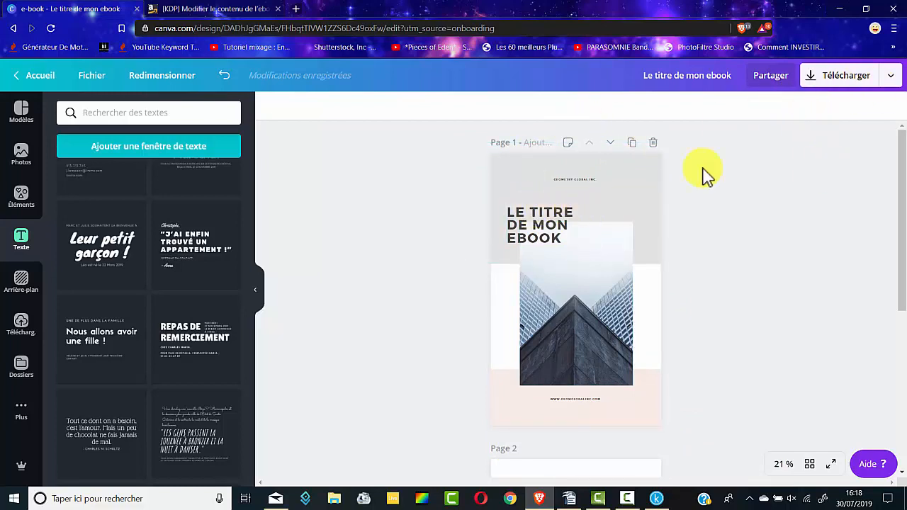
pyautogui.click(889, 76)
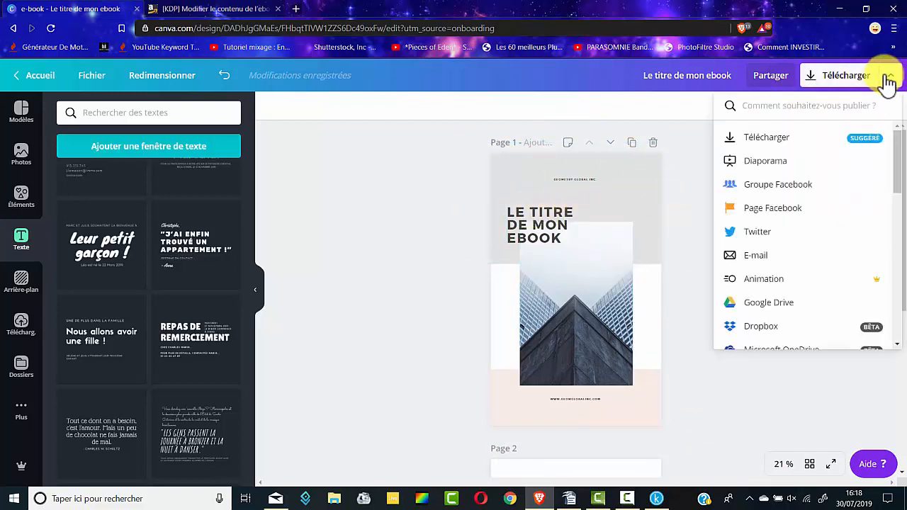
pyautogui.click(767, 145)
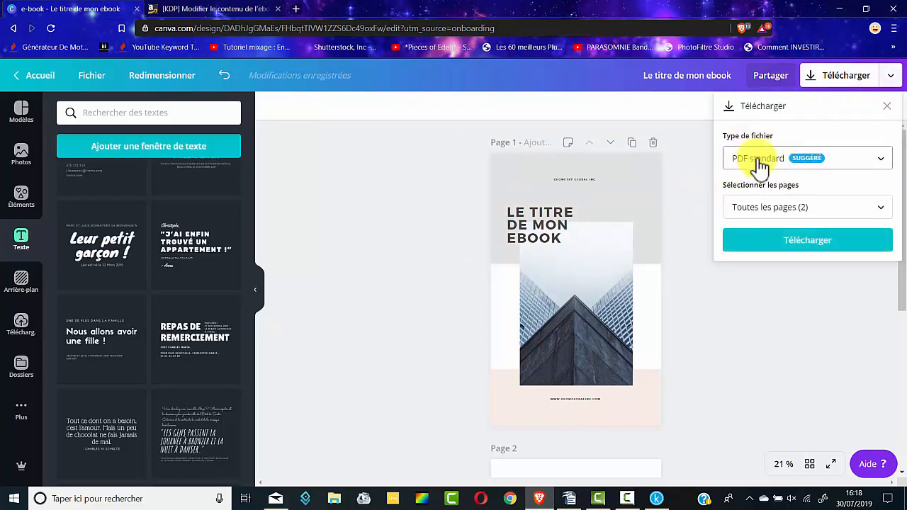
pyautogui.click(784, 165)
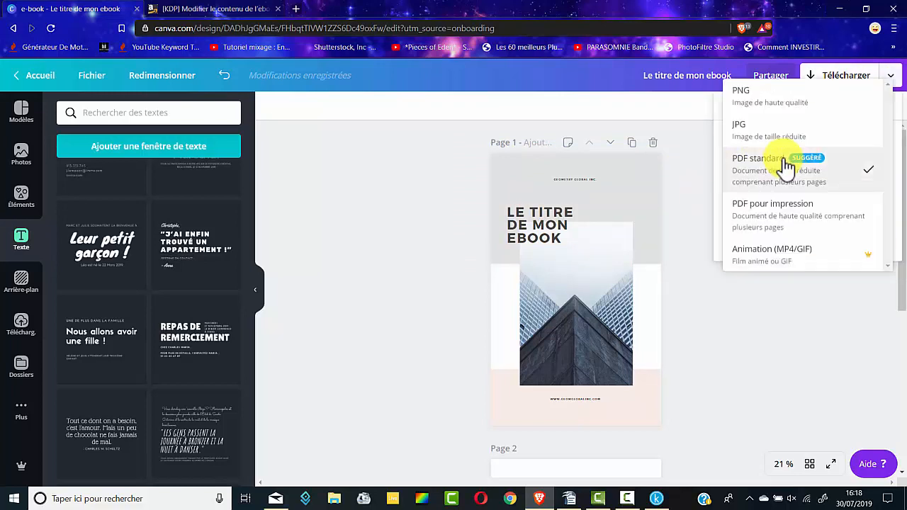
pyautogui.click(761, 97)
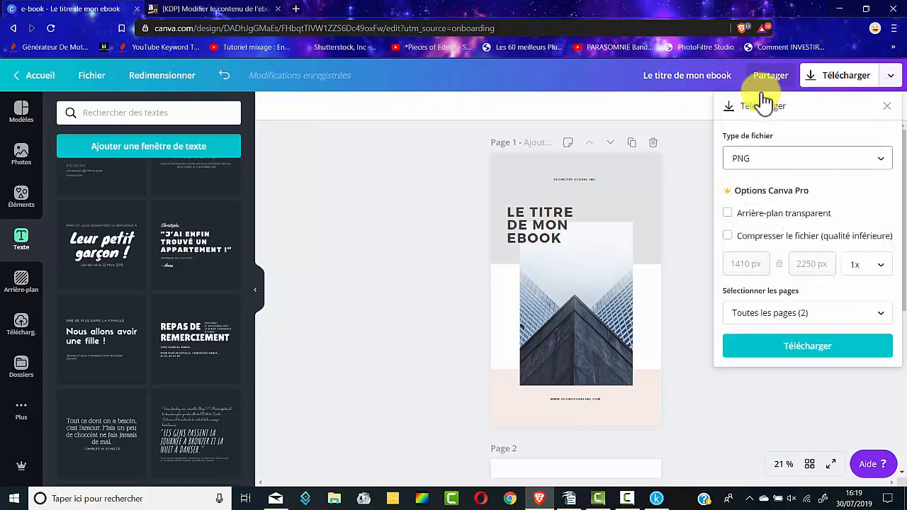
pyautogui.click(837, 316)
pyautogui.click(879, 379)
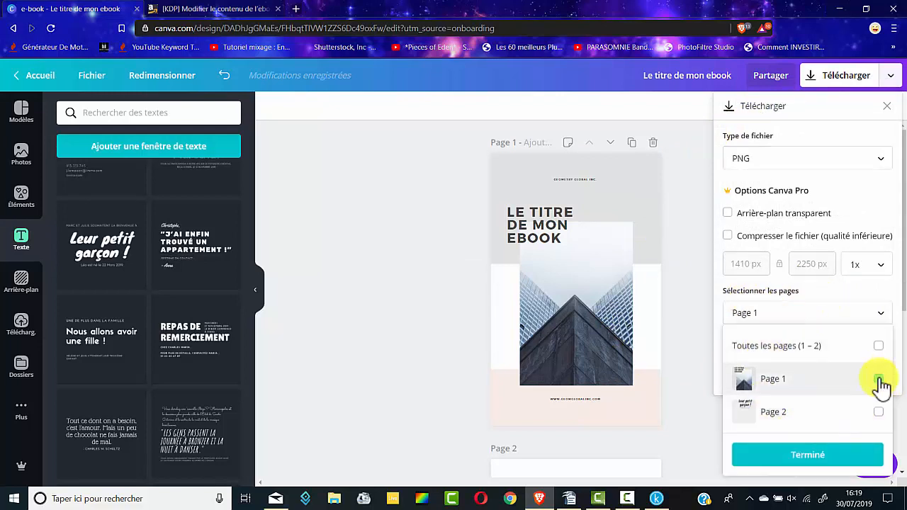
pyautogui.click(835, 459)
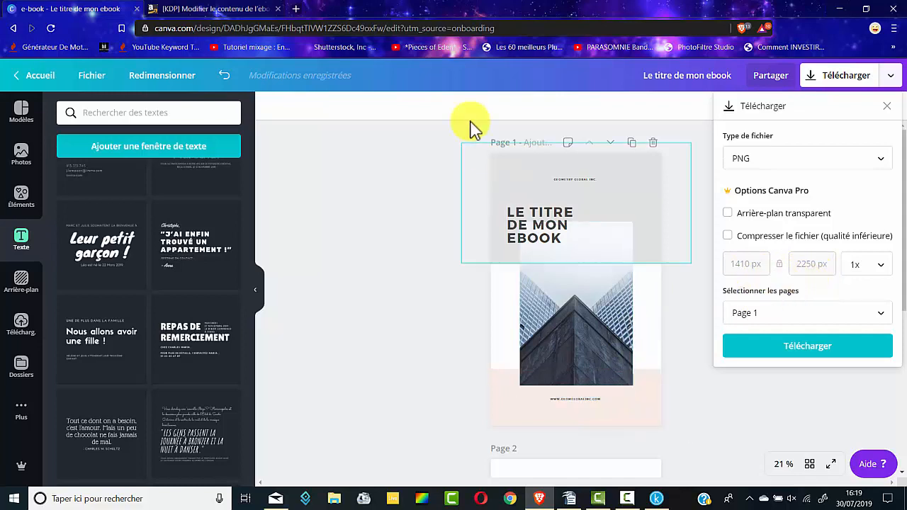
# - Switch back to the KDP content page and upload the existing JPG cover "Les 7 methodes intemporelles pour atteindre l'indépendance financière avec internet" from the Ebooks folder
pyautogui.click(184, 8)
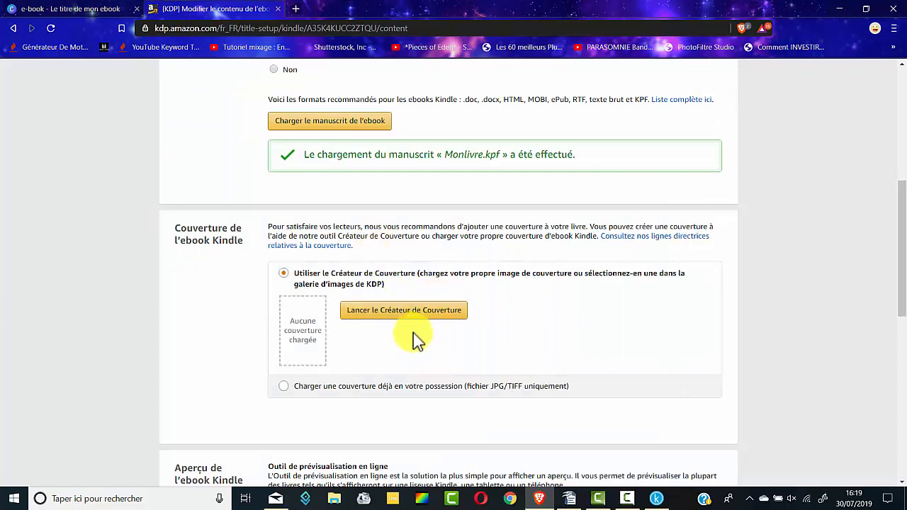
pyautogui.click(284, 391)
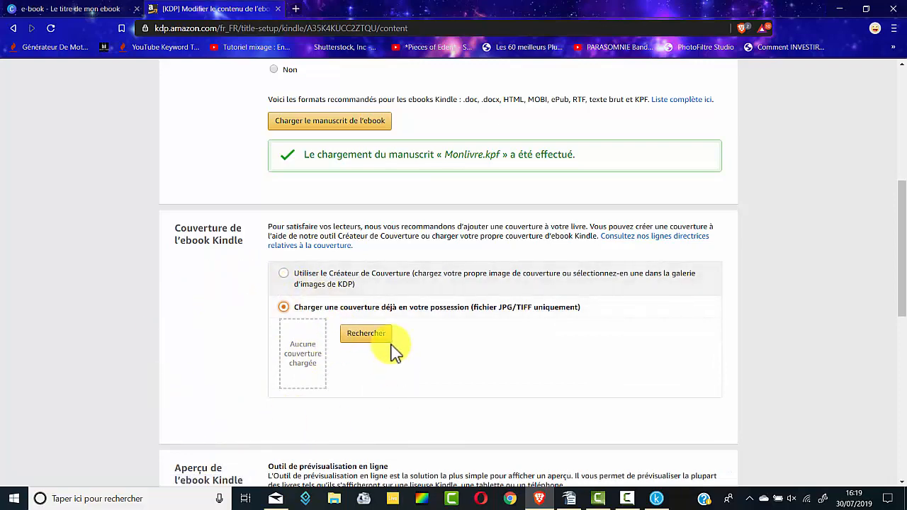
pyautogui.click(378, 339)
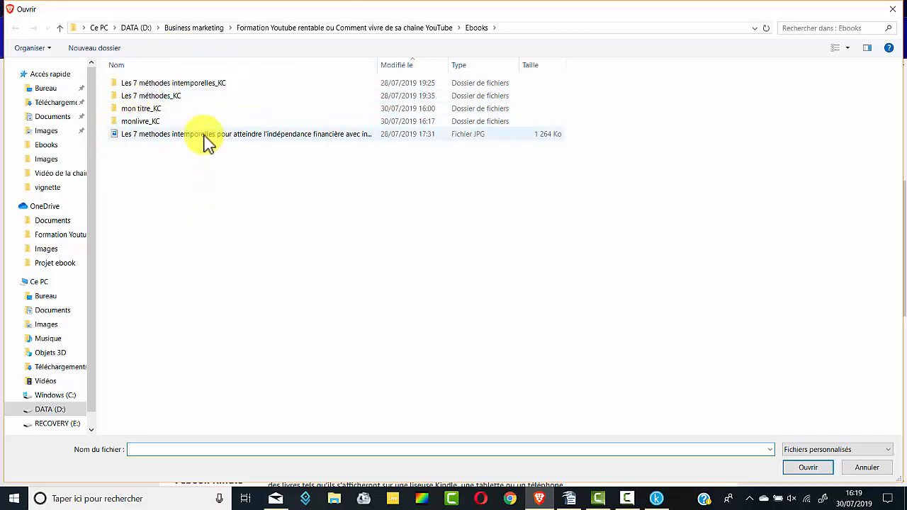
pyautogui.click(139, 144)
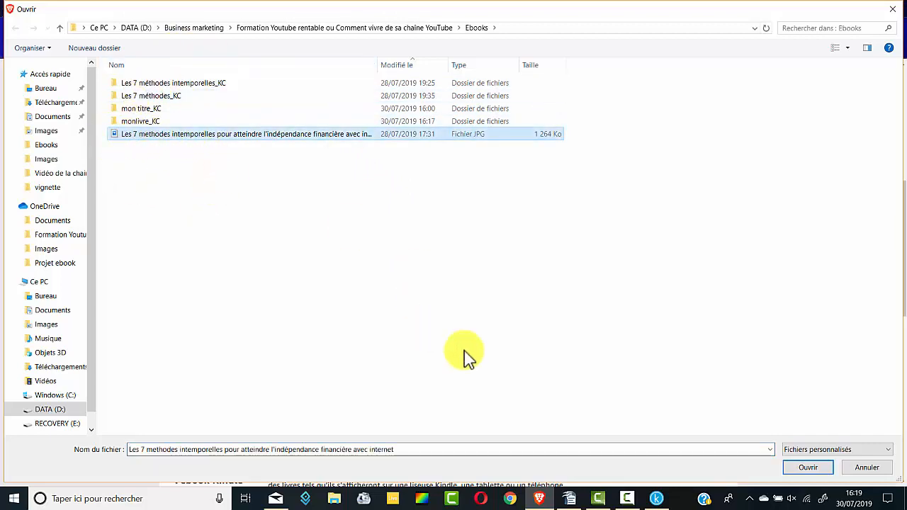
pyautogui.click(809, 469)
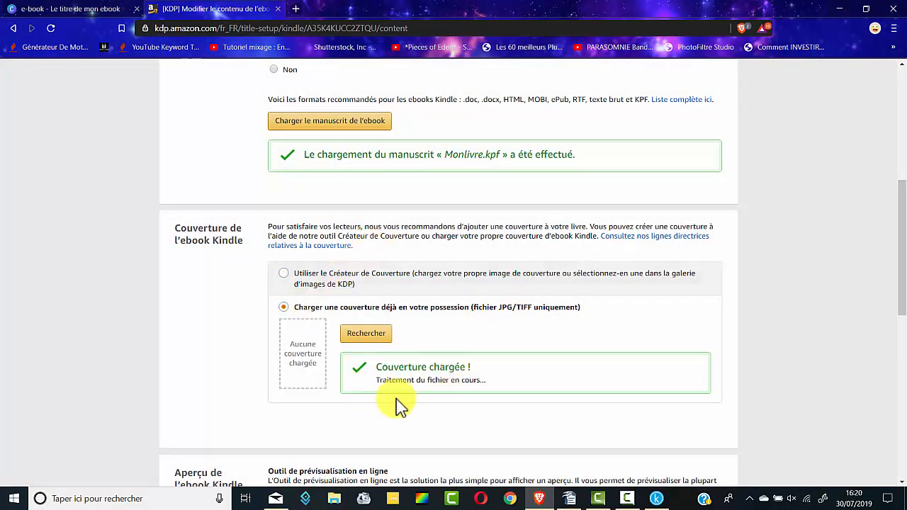
# - Review the manuscript and cover upload status, the ebook preview options, and the optional ISBN and publisher fields
pyautogui.scroll(-2, 504, 351)
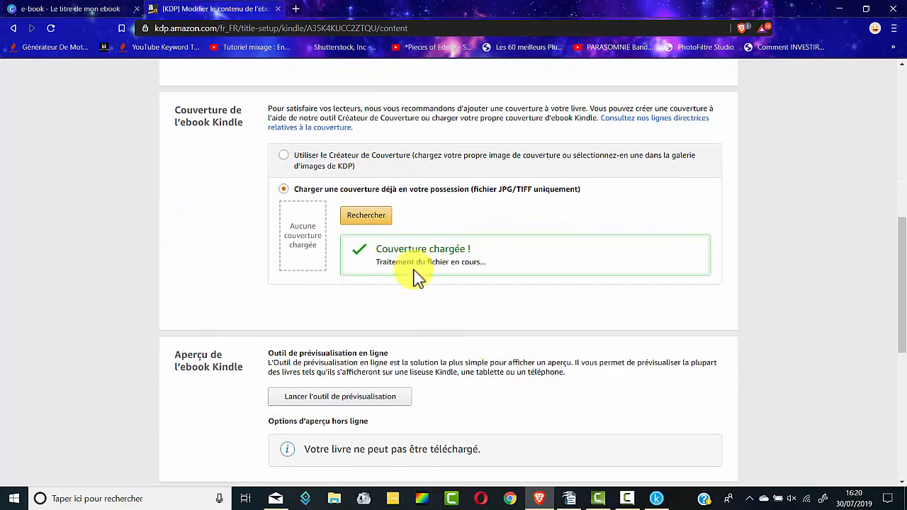
pyautogui.scroll(-3, 458, 298)
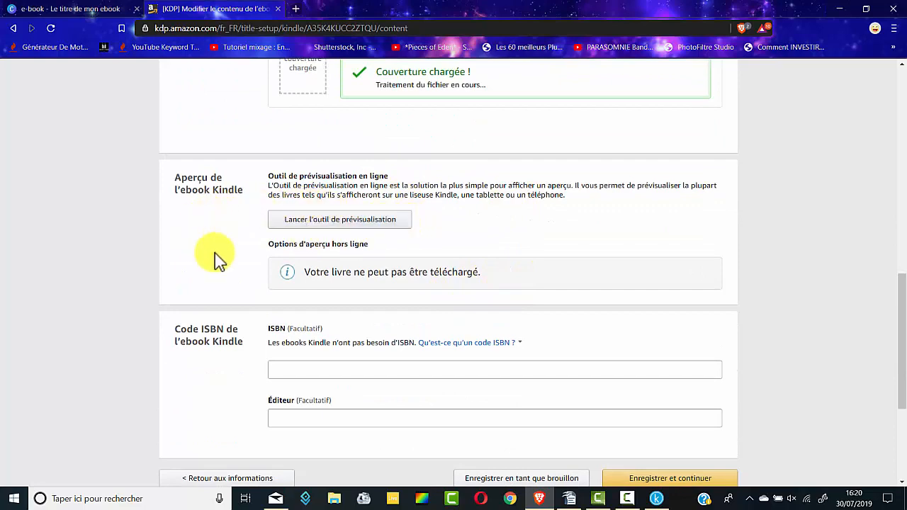
pyautogui.scroll(4, 297, 324)
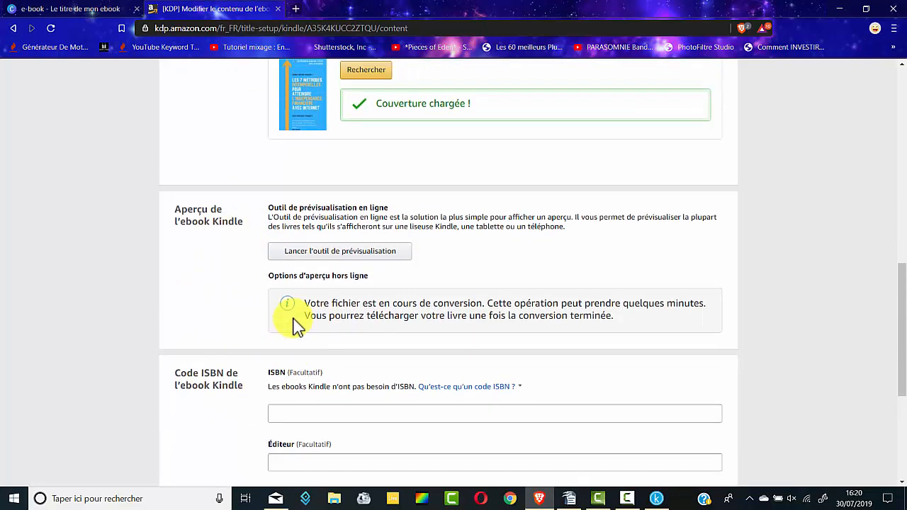
pyautogui.scroll(3, 298, 327)
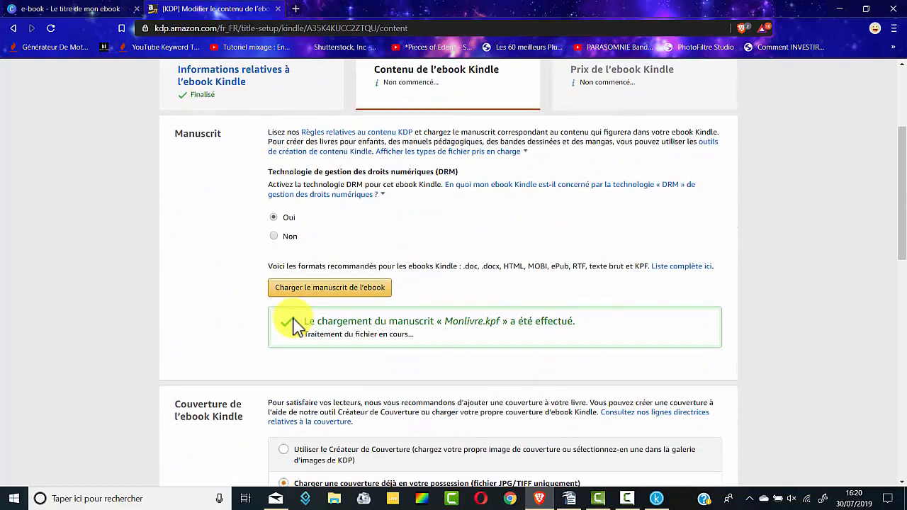
pyautogui.scroll(-7, 297, 327)
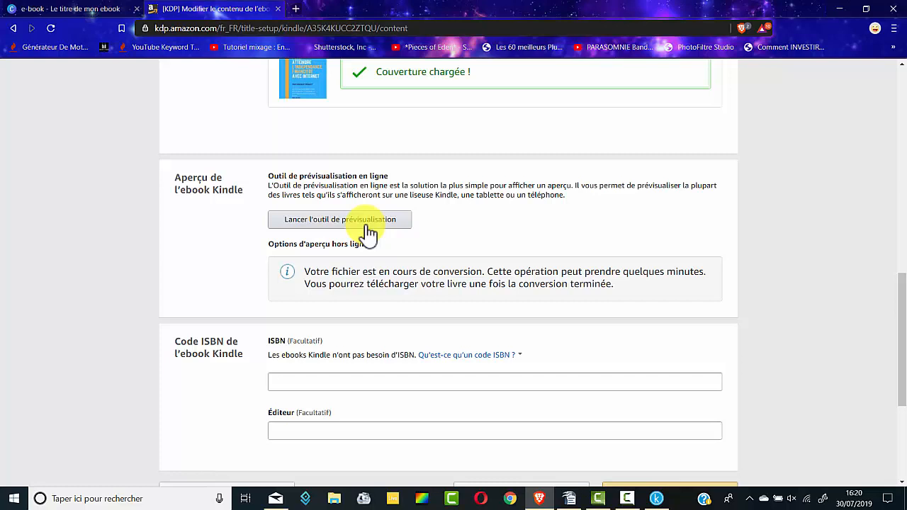
pyautogui.doubleClick(279, 340)
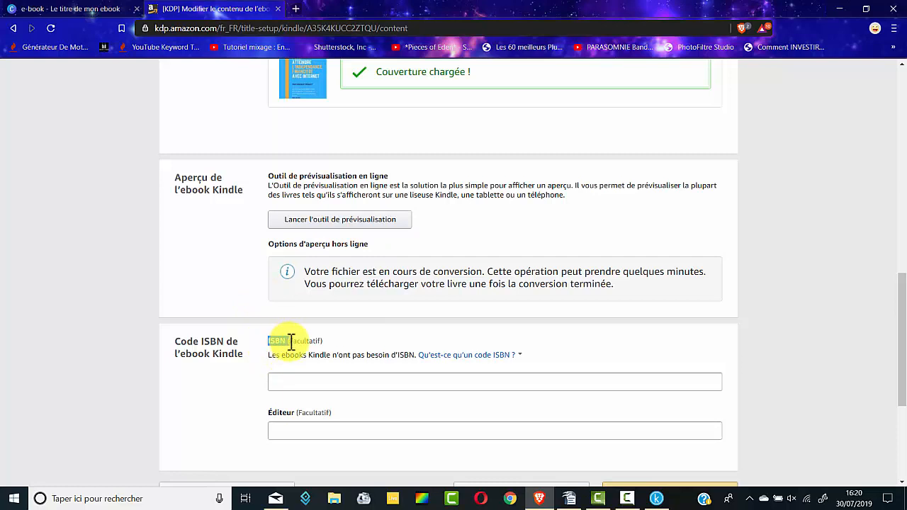
pyautogui.click(288, 384)
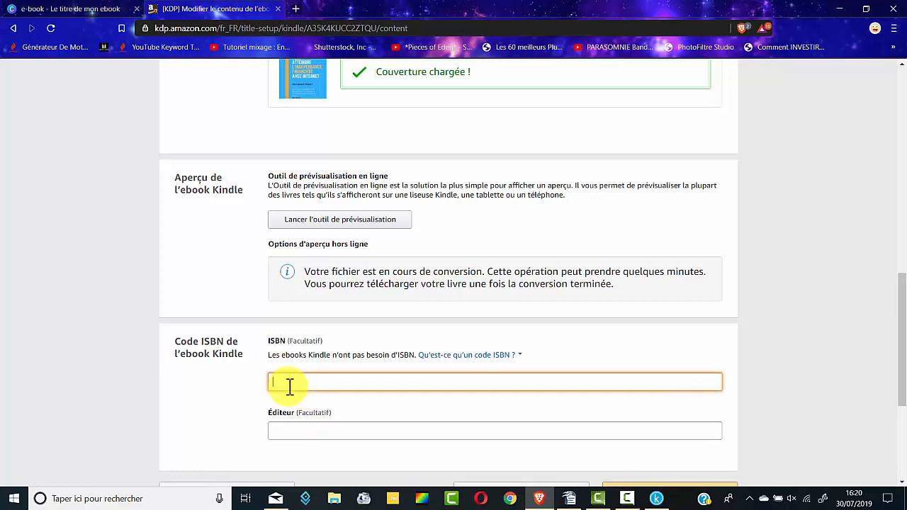
pyautogui.scroll(1, 343, 323)
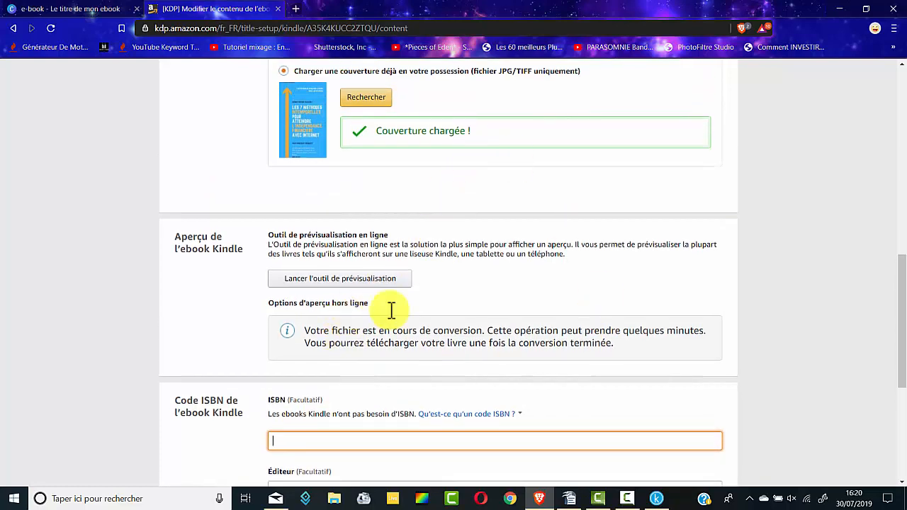
# - Launch the online previewer and view the book's first page on the tablet in landscape and portrait orientation
pyautogui.click(313, 281)
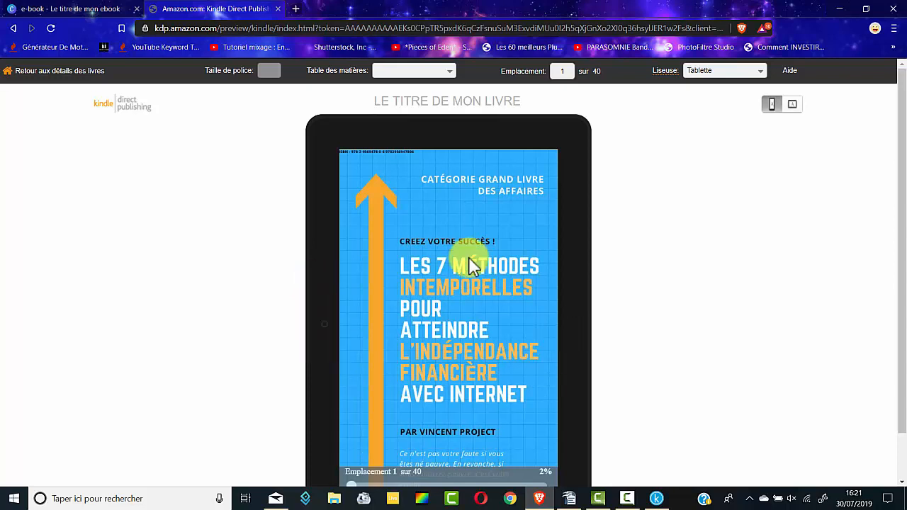
pyautogui.scroll(-1, 545, 269)
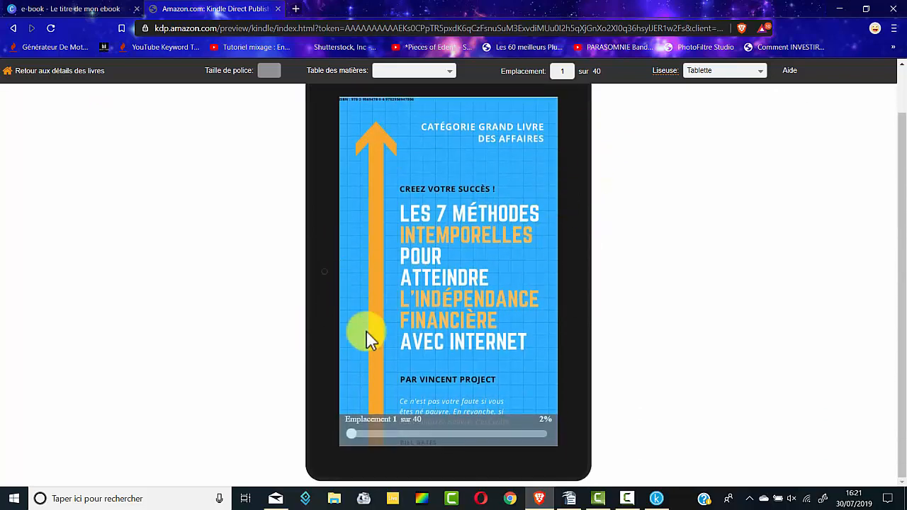
pyautogui.scroll(1, 571, 309)
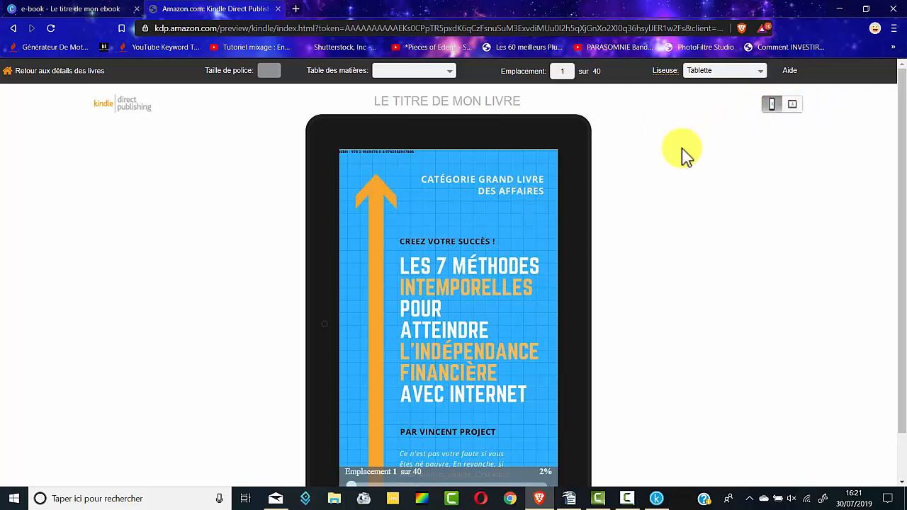
pyautogui.moveTo(580, 205)
pyautogui.scroll(-1, 580, 206)
pyautogui.scroll(1, 597, 203)
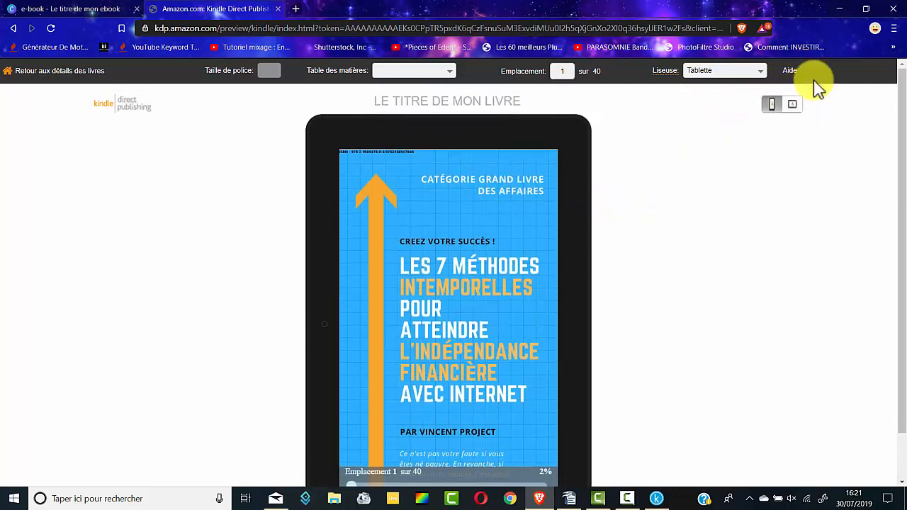
pyautogui.click(793, 106)
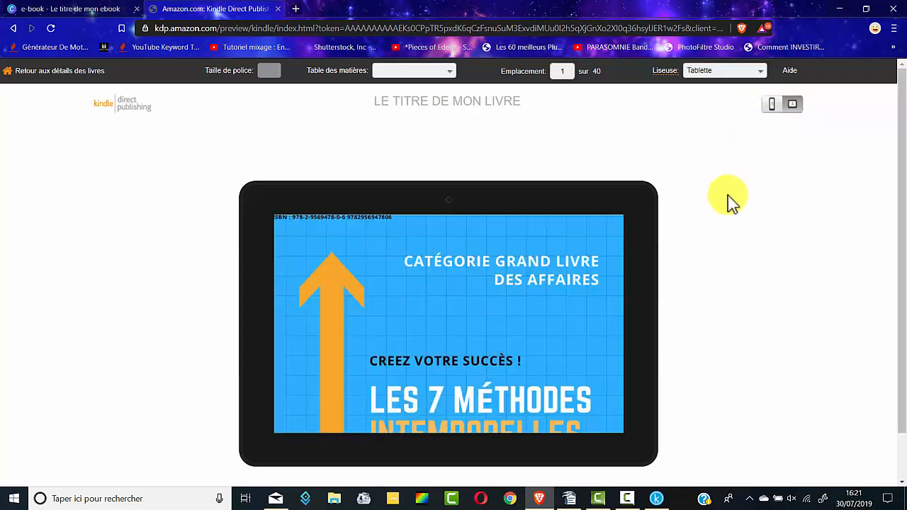
pyautogui.click(772, 104)
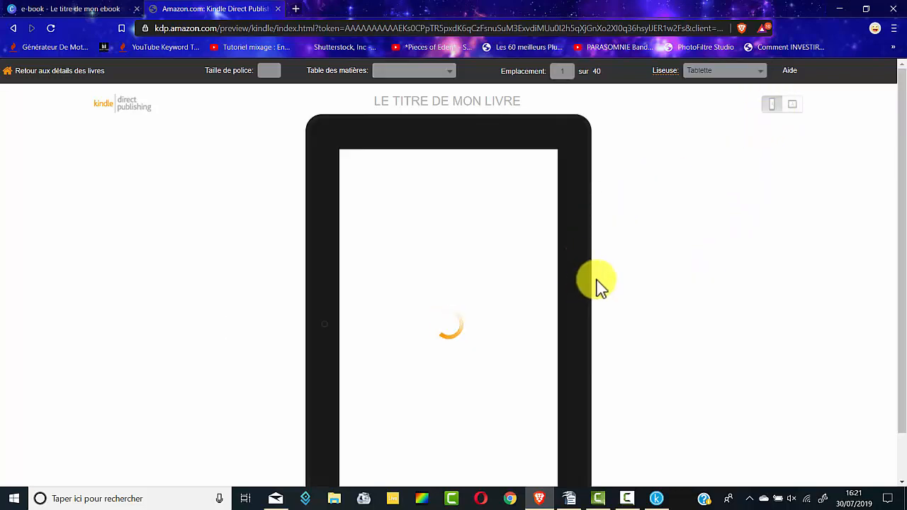
# - Page forward through the book preview from the cover to the introduction at location 5
pyautogui.scroll(-1, 618, 291)
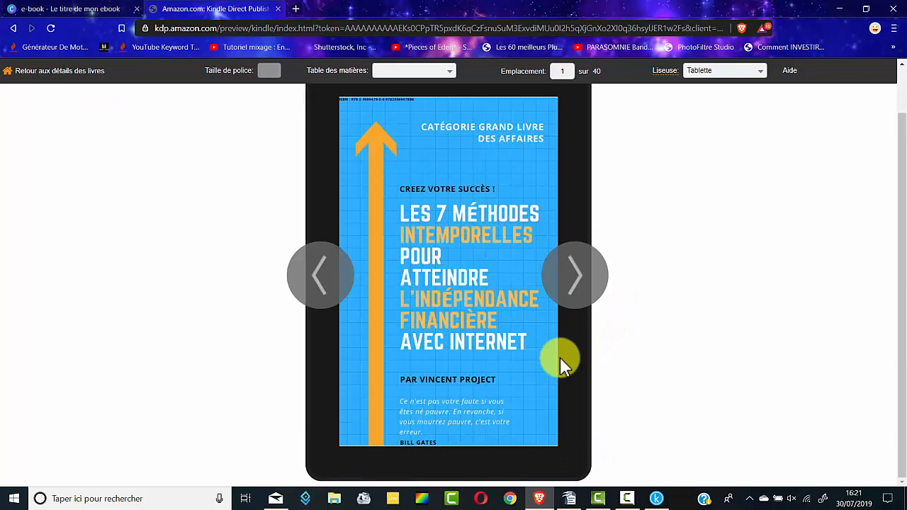
pyautogui.click(579, 294)
pyautogui.click(582, 290)
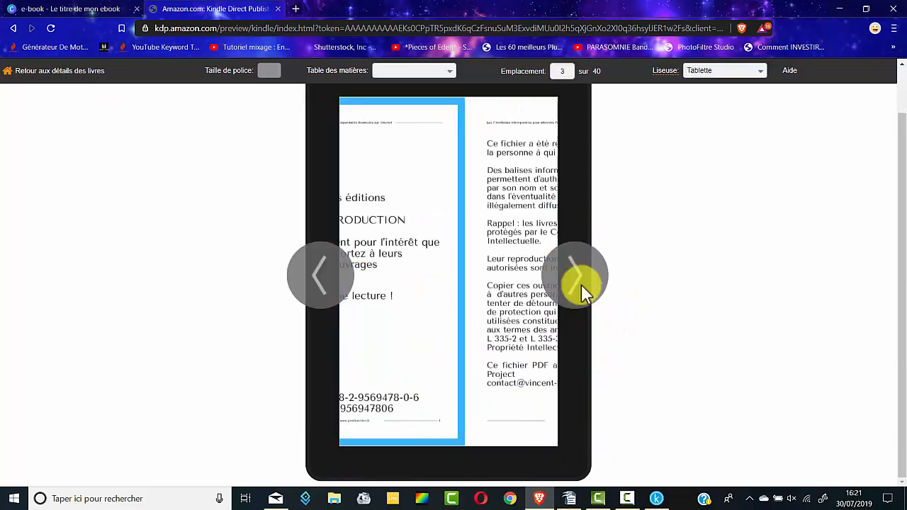
pyautogui.click(581, 291)
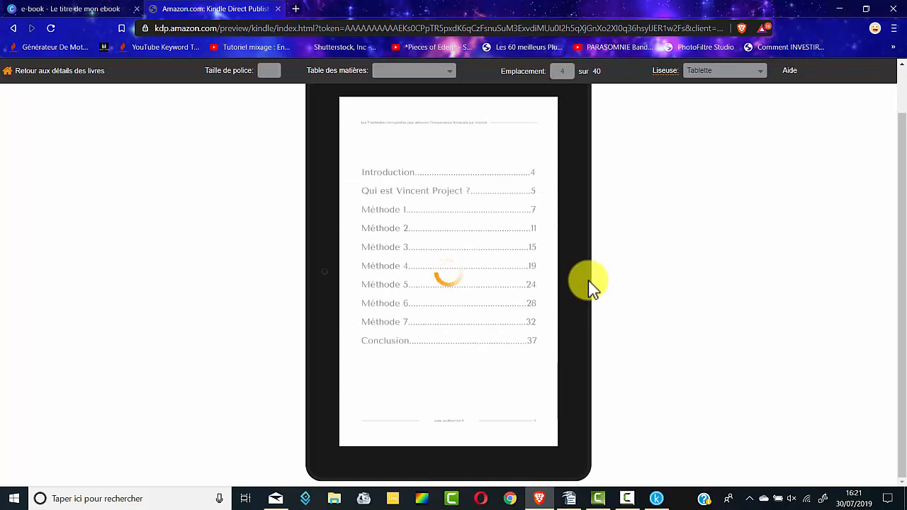
pyautogui.click(588, 287)
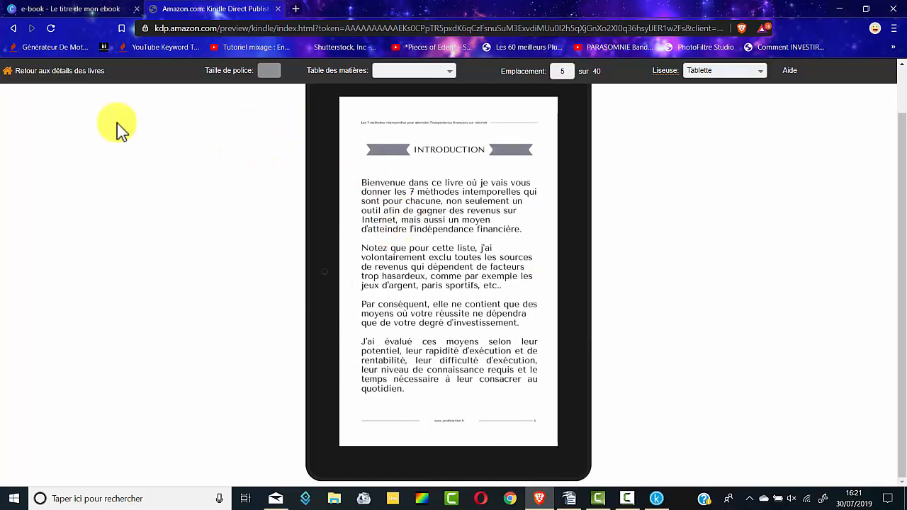
# - Return from the previewer to the book details, save the ebook content and continue to the pricing stage
pyautogui.click(35, 74)
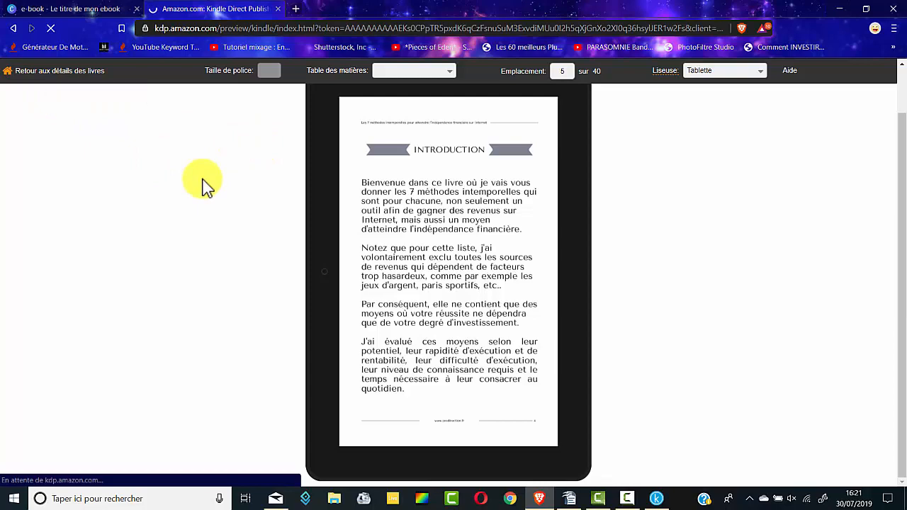
pyautogui.scroll(-15, 416, 210)
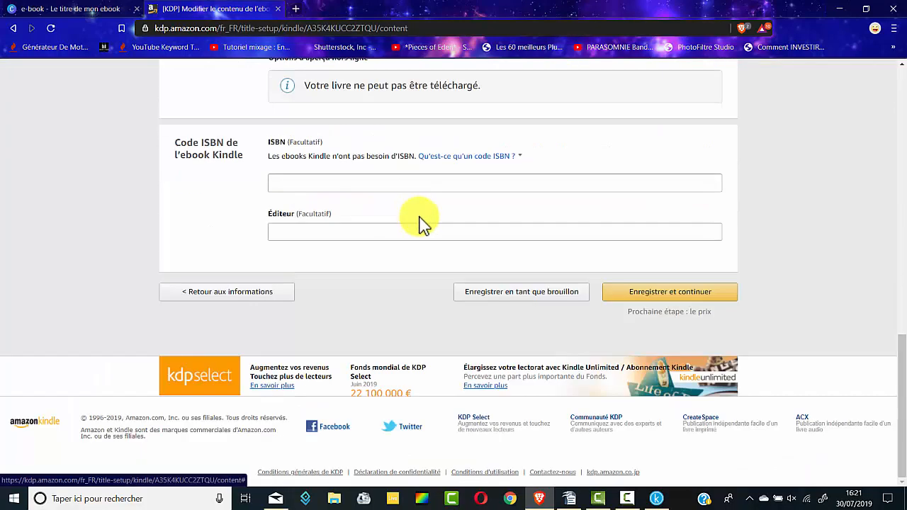
pyautogui.click(666, 298)
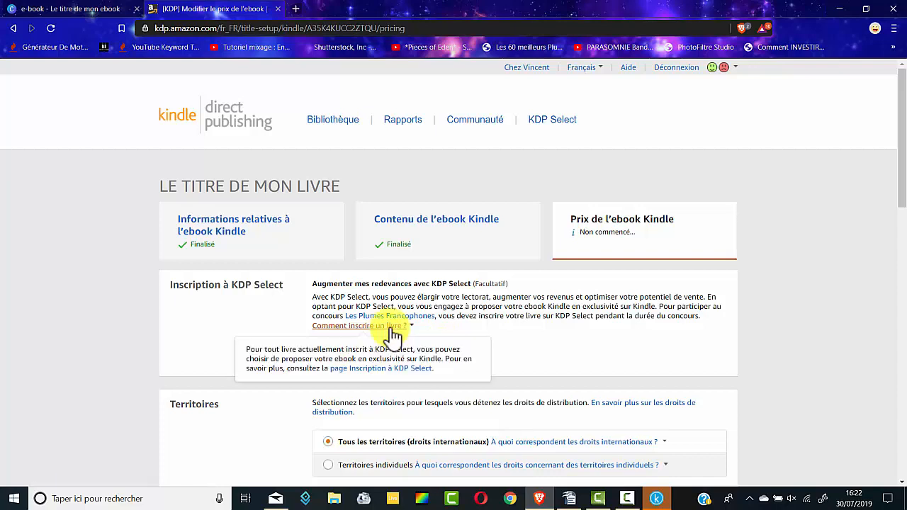
# - Enroll the book in KDP Select, view the individual territories option, and set distribution rights back to all territories
pyautogui.moveTo(399, 332)
pyautogui.scroll(-1, 404, 347)
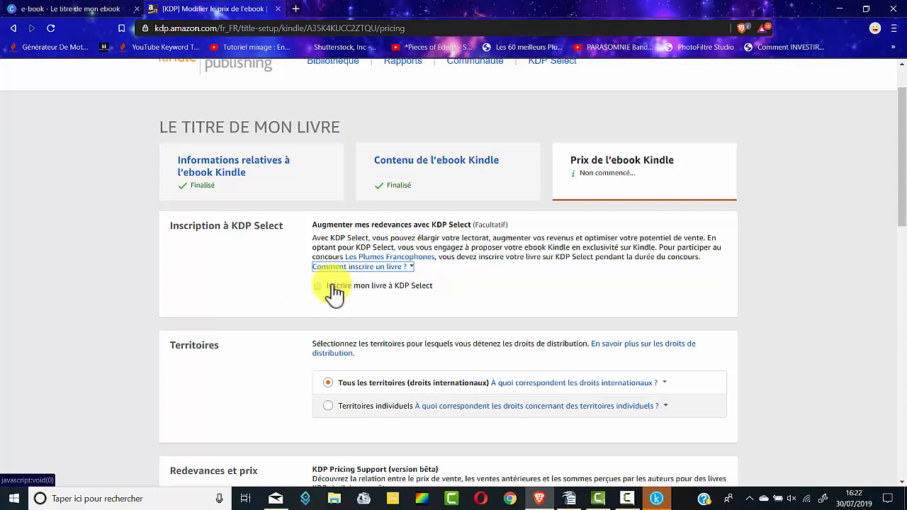
pyautogui.scroll(-1, 360, 292)
pyautogui.scroll(-2, 358, 298)
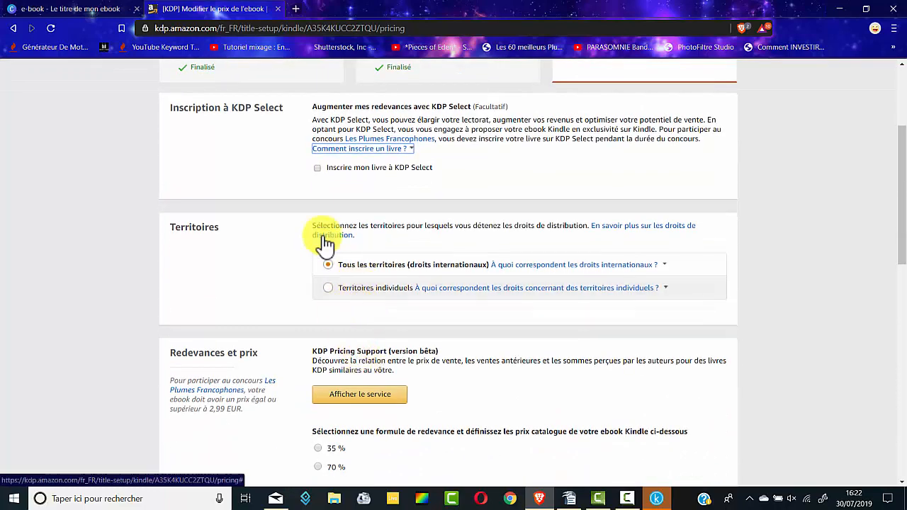
pyautogui.click(318, 169)
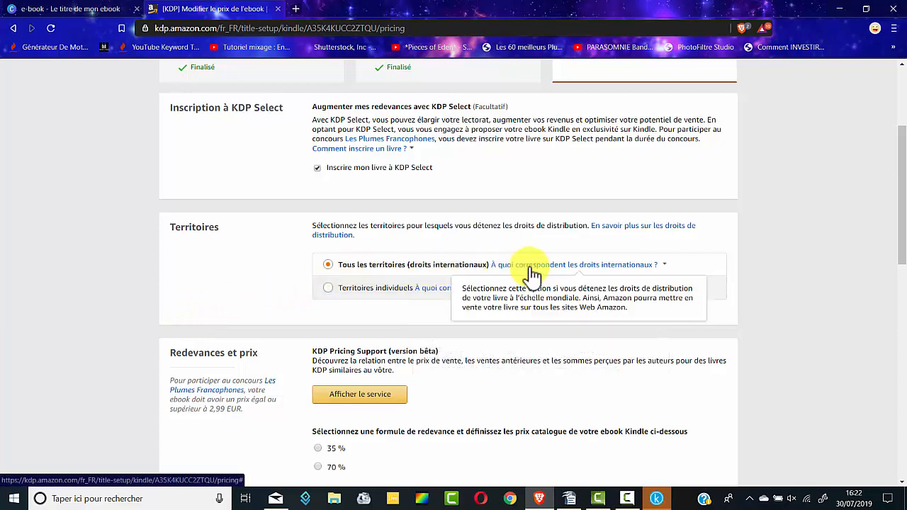
pyautogui.click(327, 288)
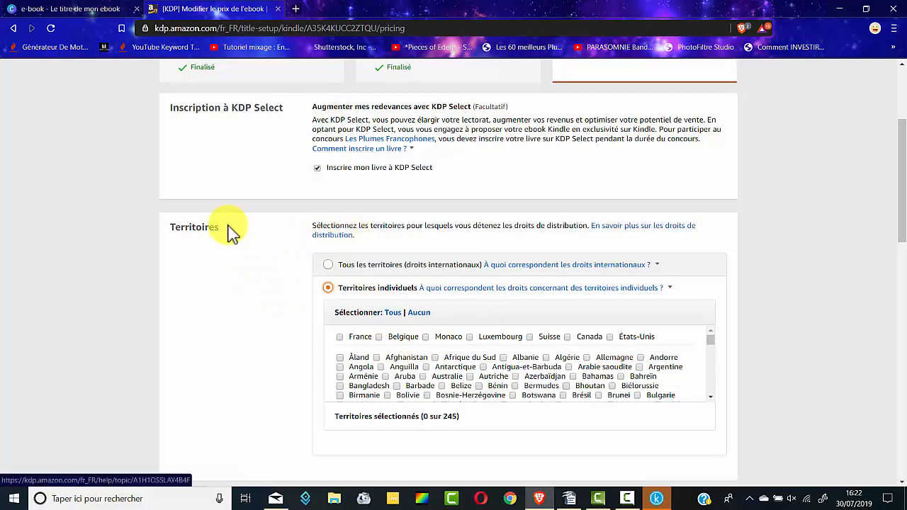
pyautogui.click(328, 267)
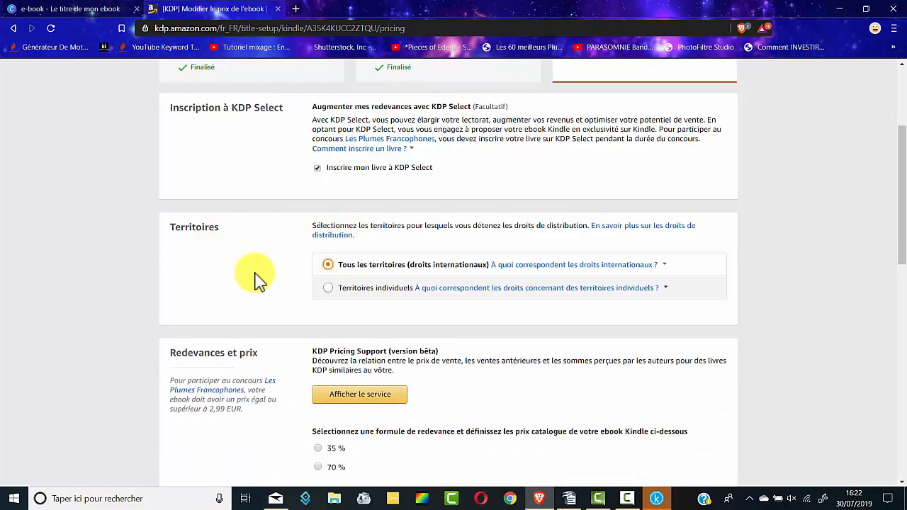
# - Compare the 35% and 70% royalty plans, select 70%, and check the explanation of the primary marketplace
pyautogui.scroll(-3, 253, 273)
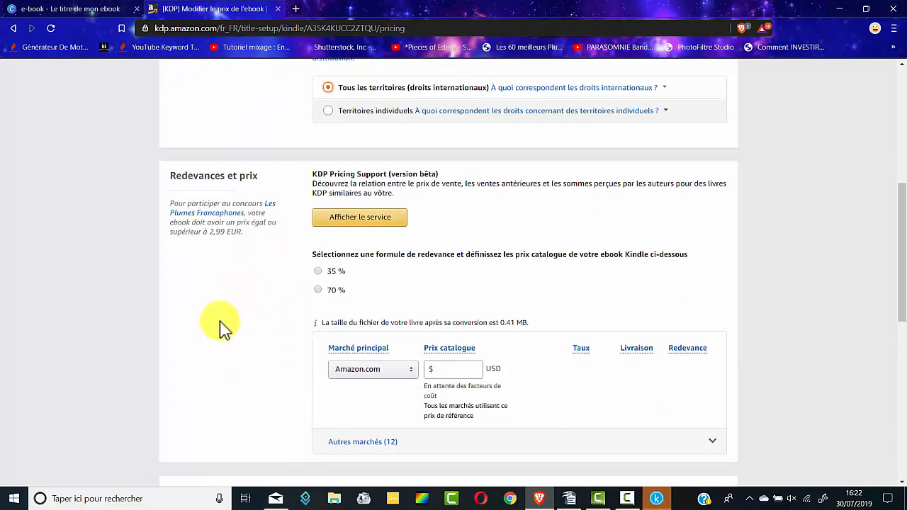
pyautogui.click(319, 272)
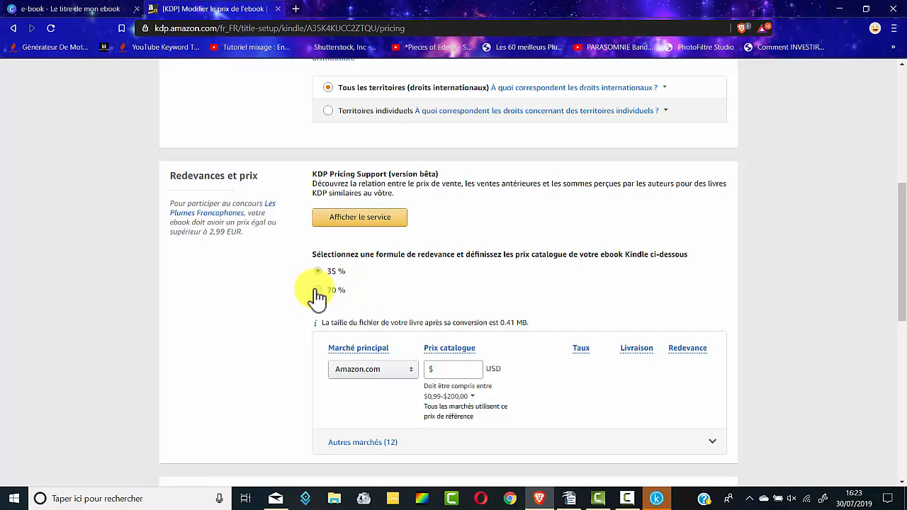
pyautogui.click(316, 290)
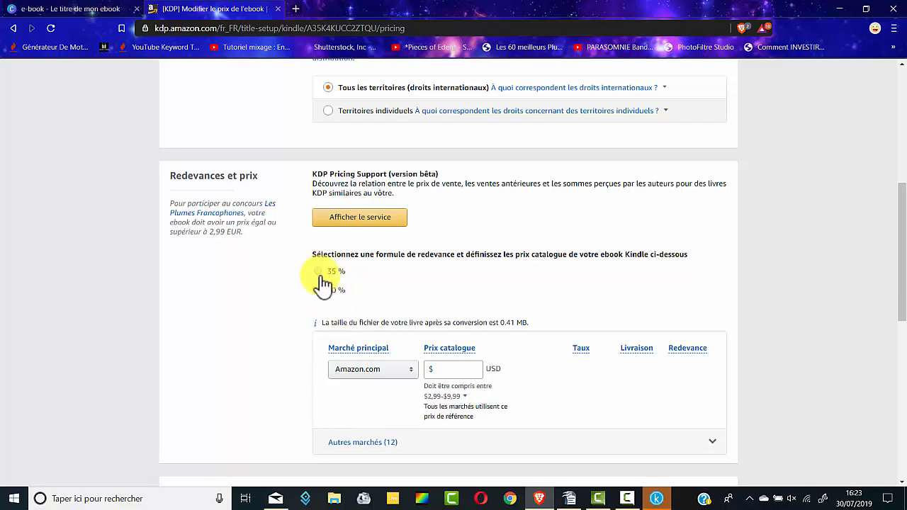
pyautogui.click(319, 273)
pyautogui.click(317, 290)
pyautogui.click(332, 347)
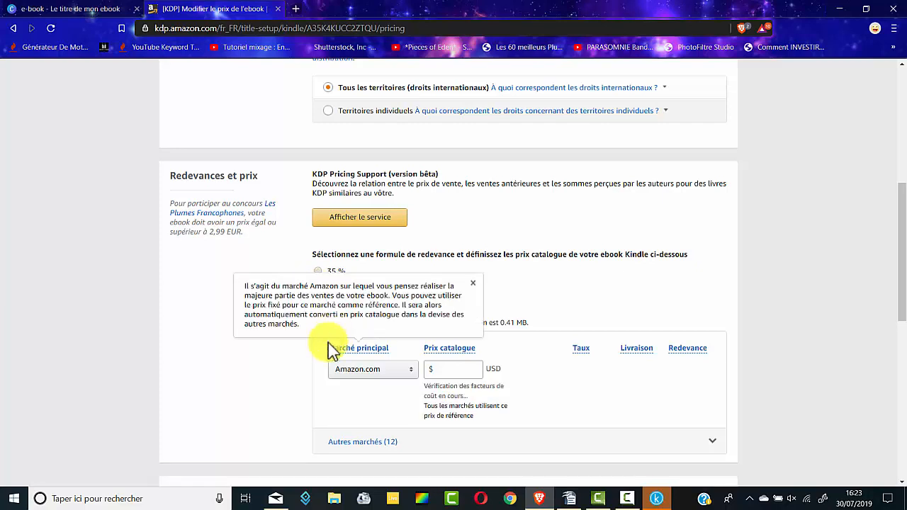
pyautogui.click(473, 283)
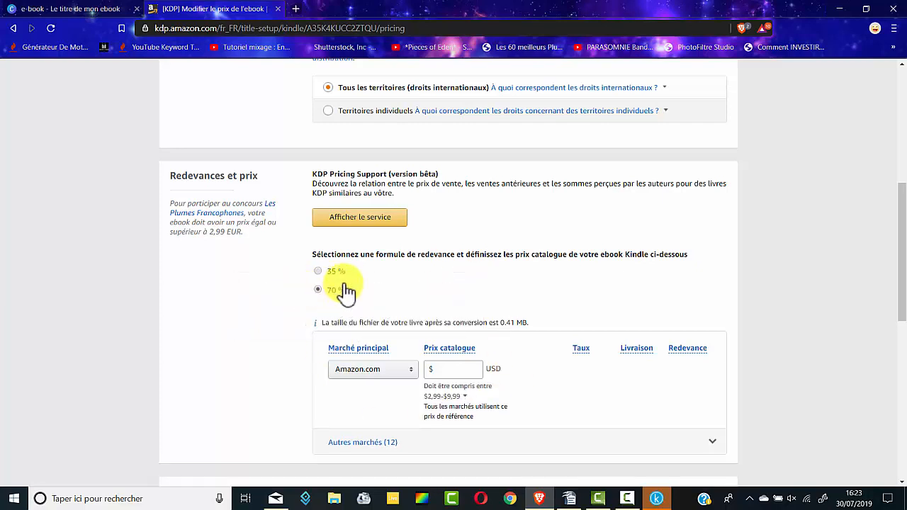
# - Set the ebook's primary marketplace to Amazon.fr
pyautogui.scroll(-3, 425, 277)
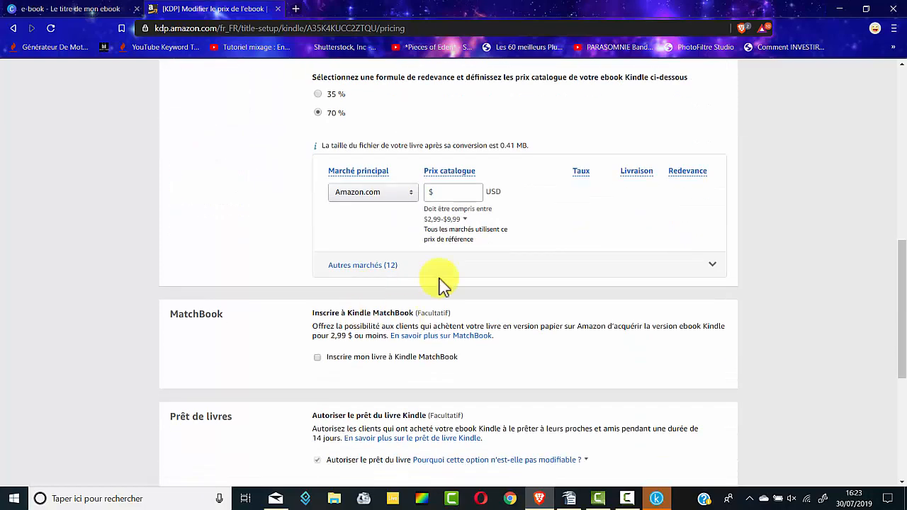
pyautogui.scroll(2, 390, 272)
pyautogui.scroll(1, 391, 273)
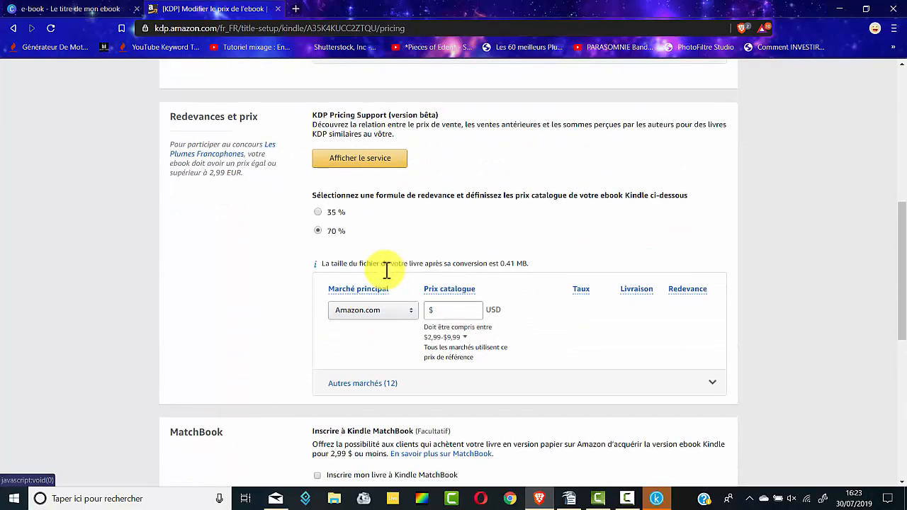
pyautogui.click(380, 312)
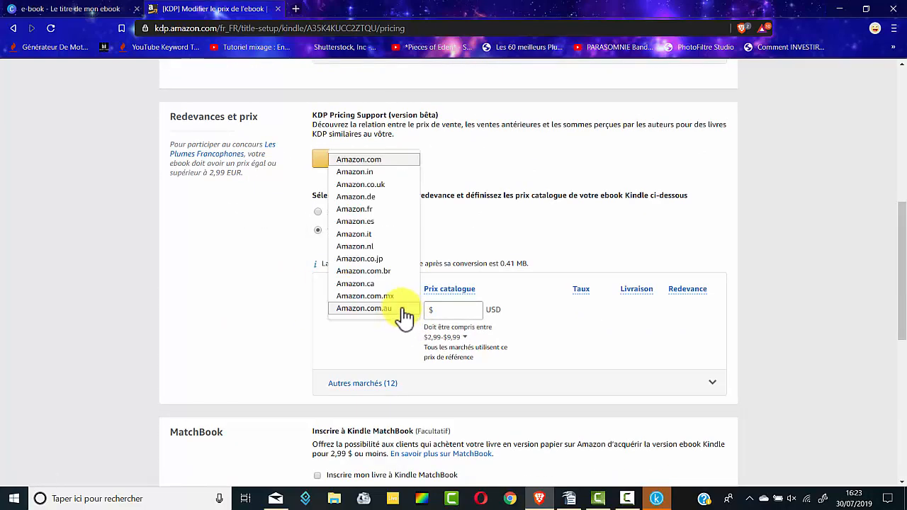
pyautogui.click(368, 358)
pyautogui.click(411, 312)
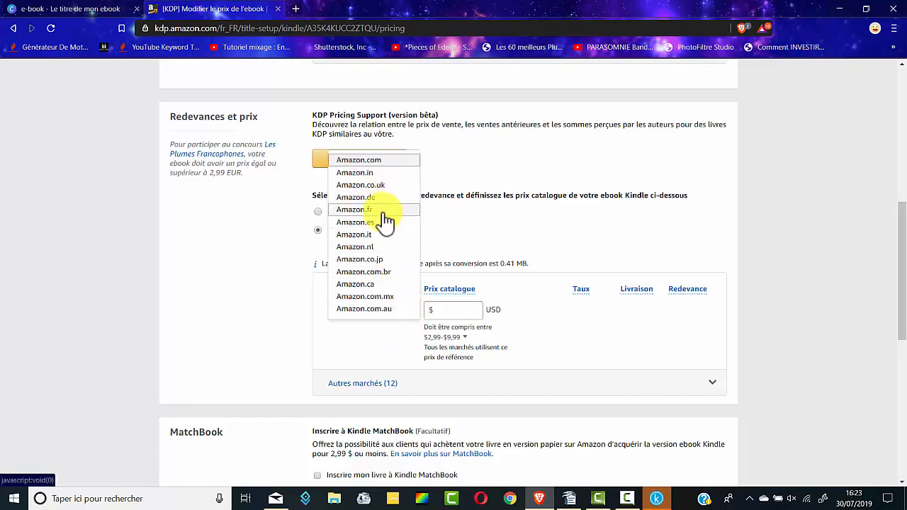
pyautogui.click(376, 210)
# - Read the list price explanation and set the ebook's Amazon.fr list price to 9,99 EUR
pyautogui.click(442, 323)
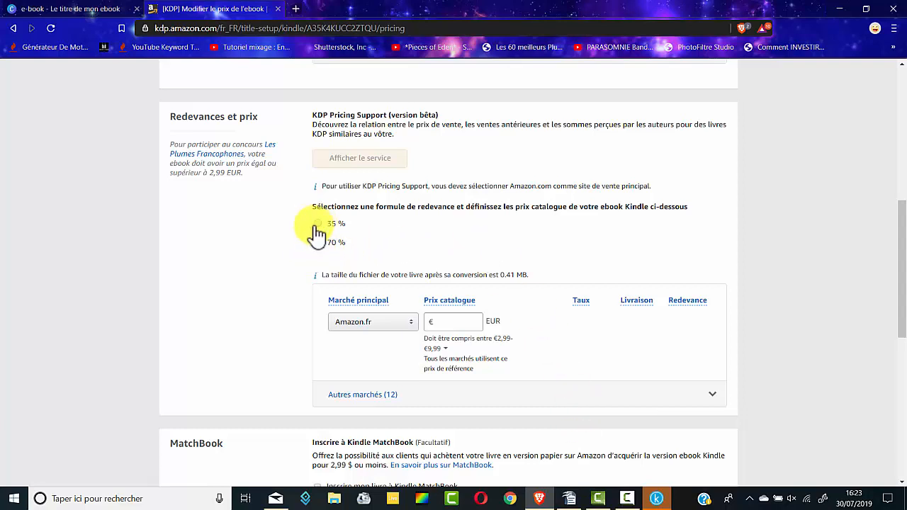
pyautogui.click(450, 300)
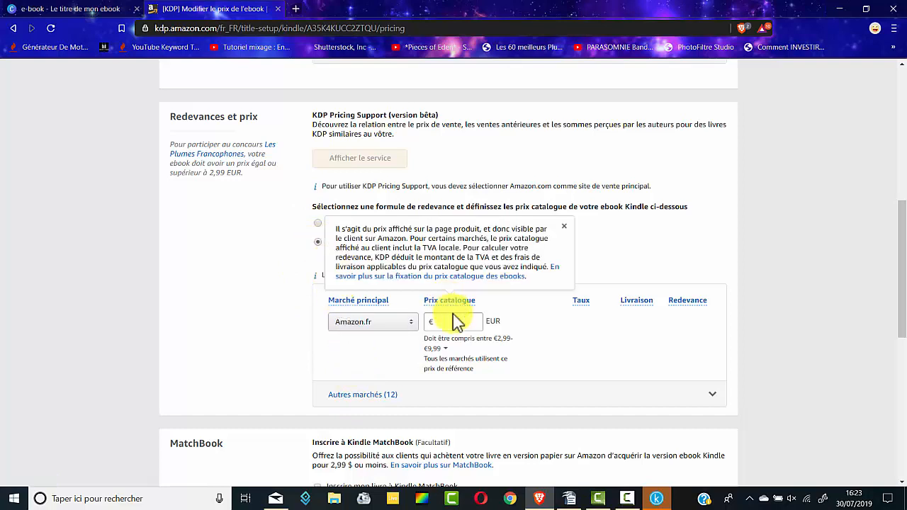
pyautogui.moveTo(502, 342)
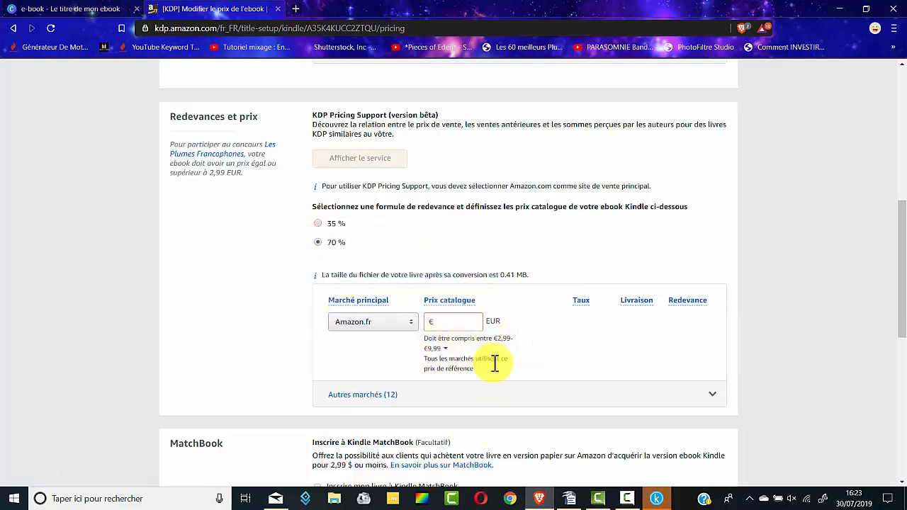
pyautogui.click(462, 324)
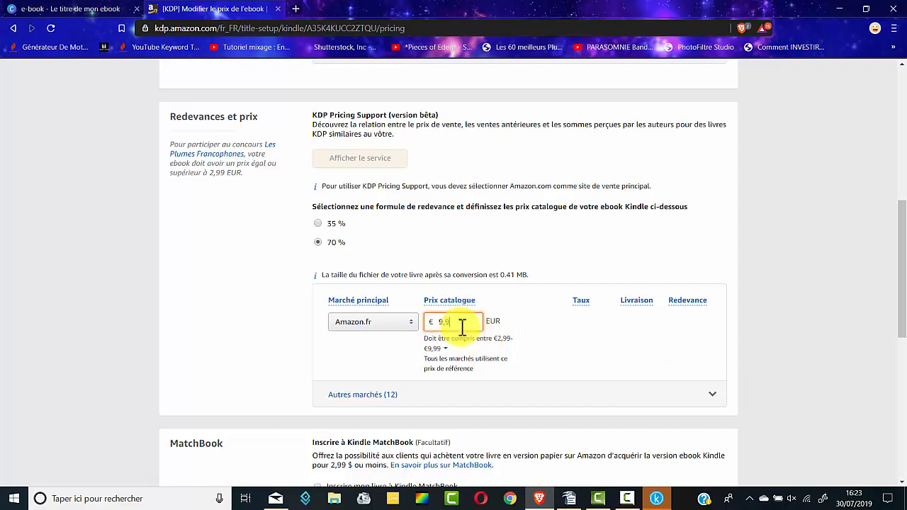
pyautogui.write('9,99')
pyautogui.click(505, 292)
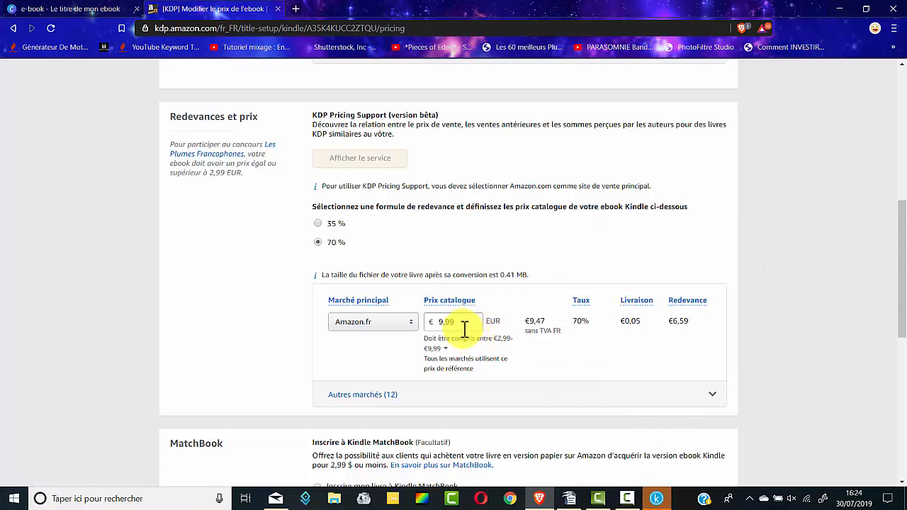
# - Try the 35% royalty plan with a list price of 214 EUR on Amazon.fr
pyautogui.click(319, 223)
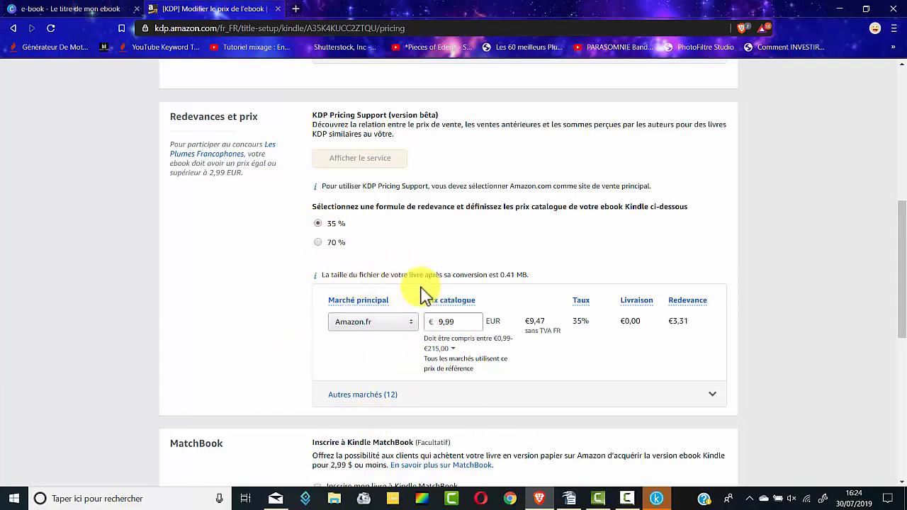
pyautogui.doubleClick(459, 321)
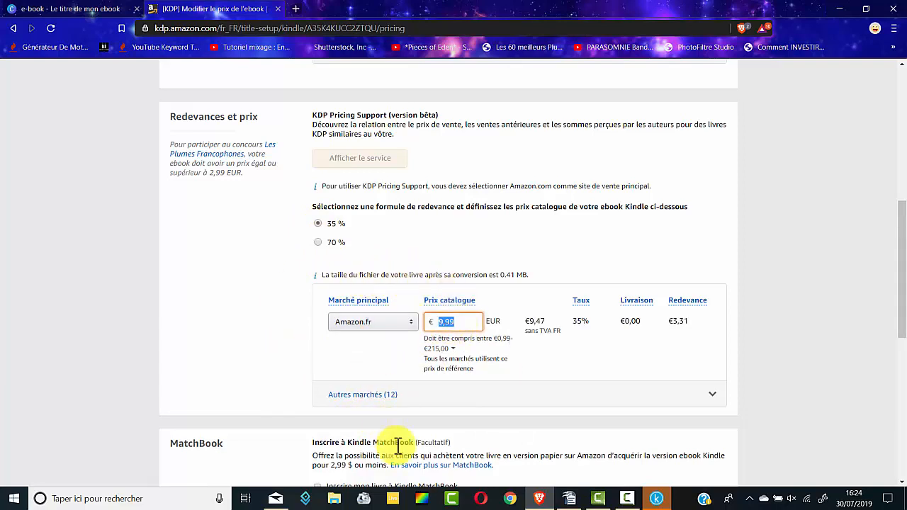
pyautogui.write('214')
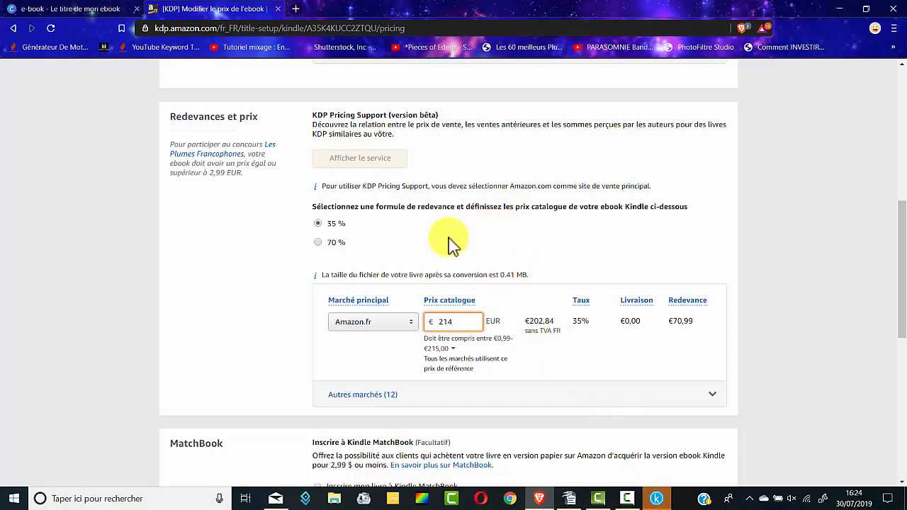
# - Switch the royalty plan back to 70% and set the list price to 9,99 EUR
pyautogui.click(318, 242)
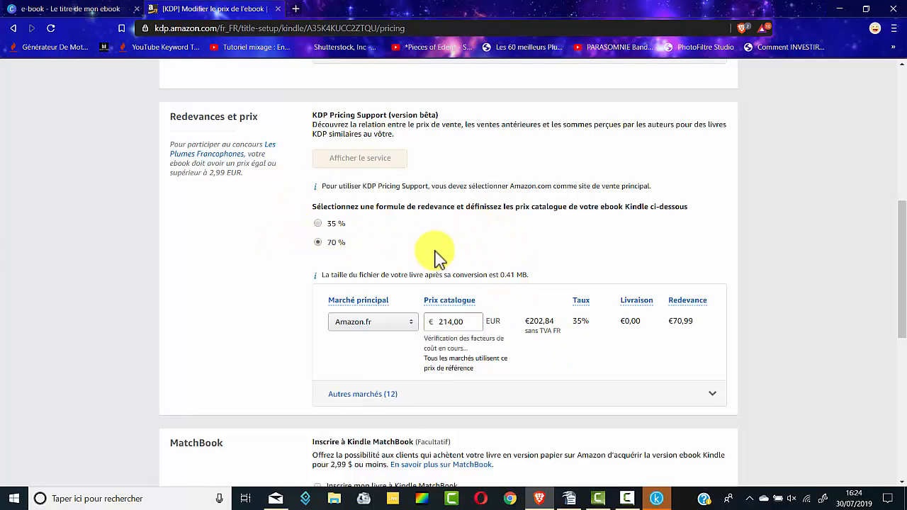
pyautogui.moveTo(479, 325); pyautogui.dragTo(364, 324)
pyautogui.write('9')
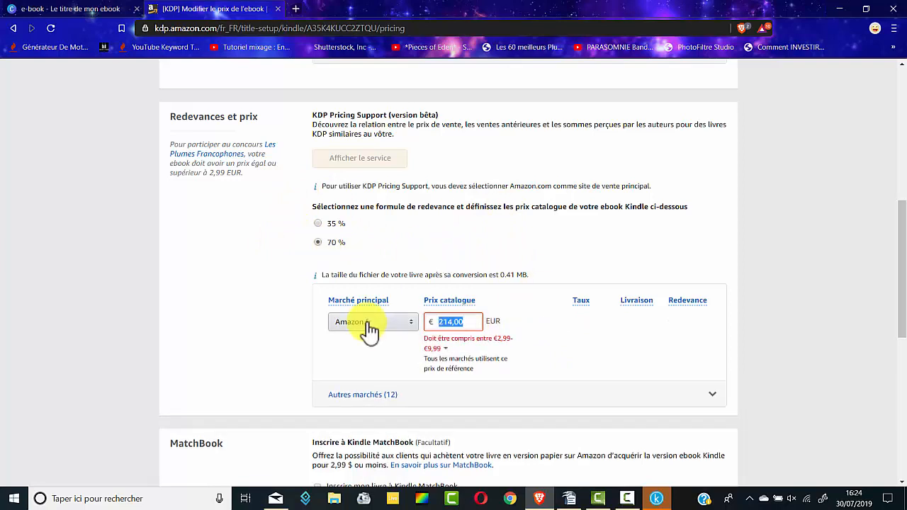
pyautogui.write(',99')
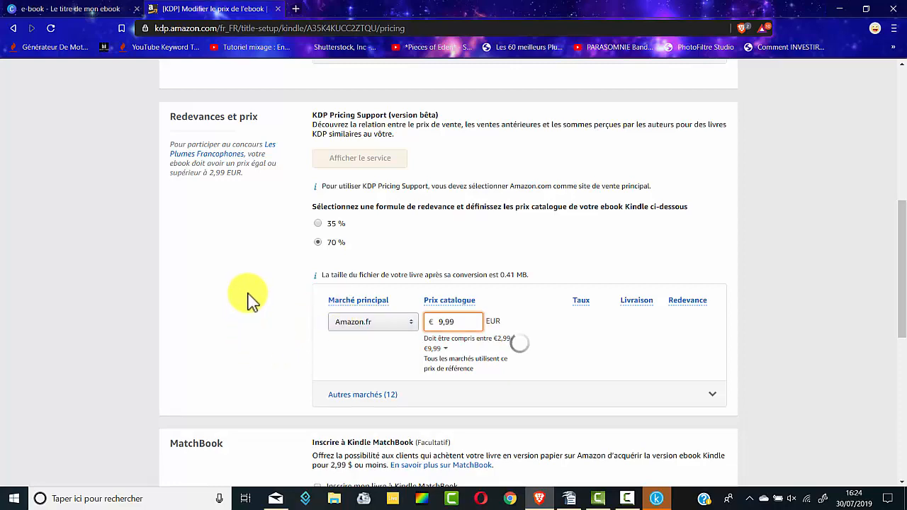
# - Review the Kindle MatchBook, book lending and terms and conditions sections through to the publishing options
pyautogui.scroll(-2, 275, 227)
pyautogui.scroll(-2, 275, 213)
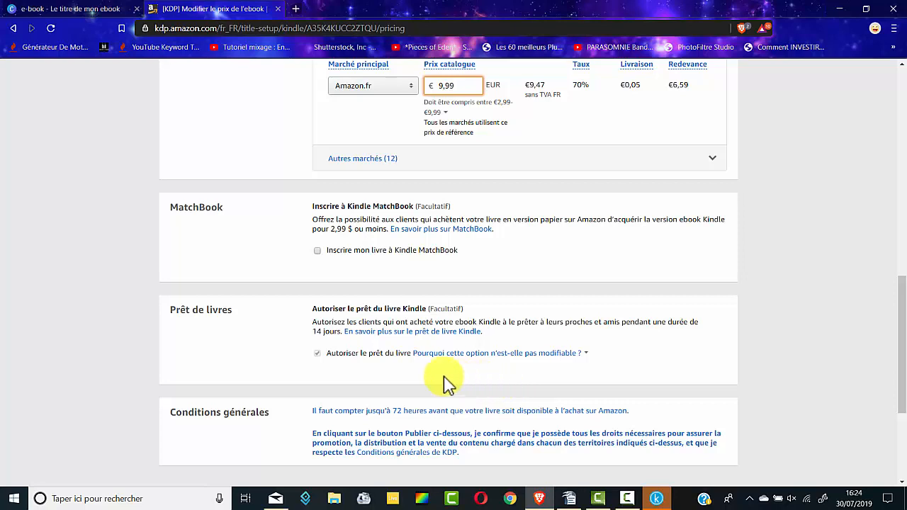
pyautogui.scroll(-2, 334, 375)
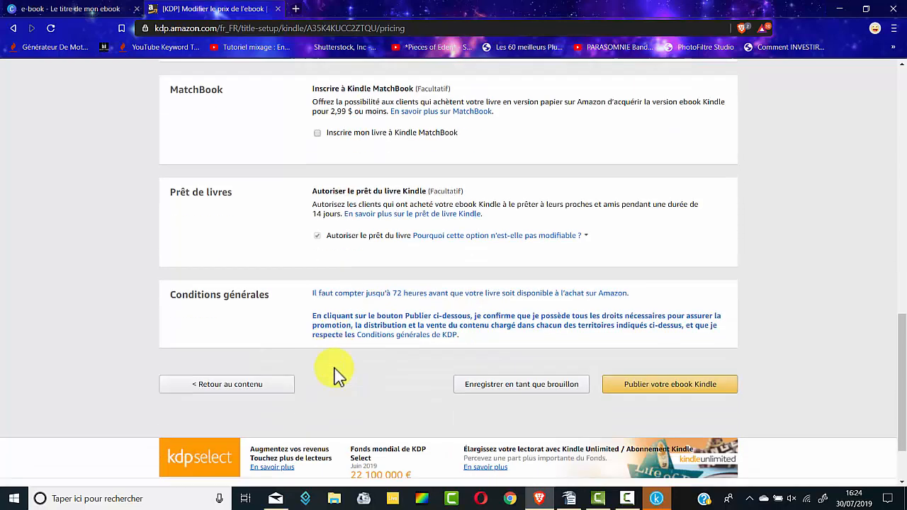